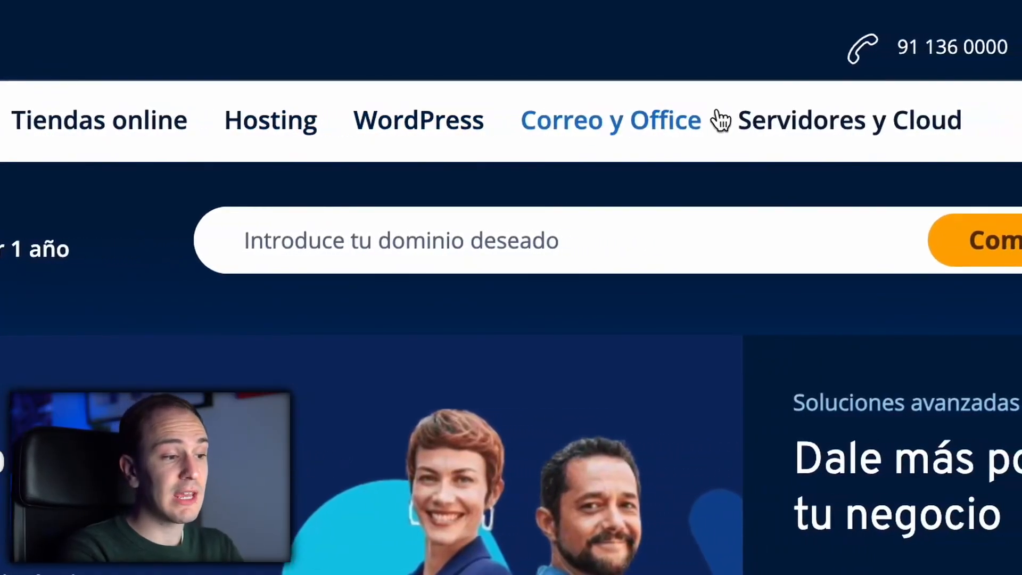
- Open the virtual servers (VPS) page and examine the VPS Linux XS plan's price, CPU and RAM
left_click(862, 121)
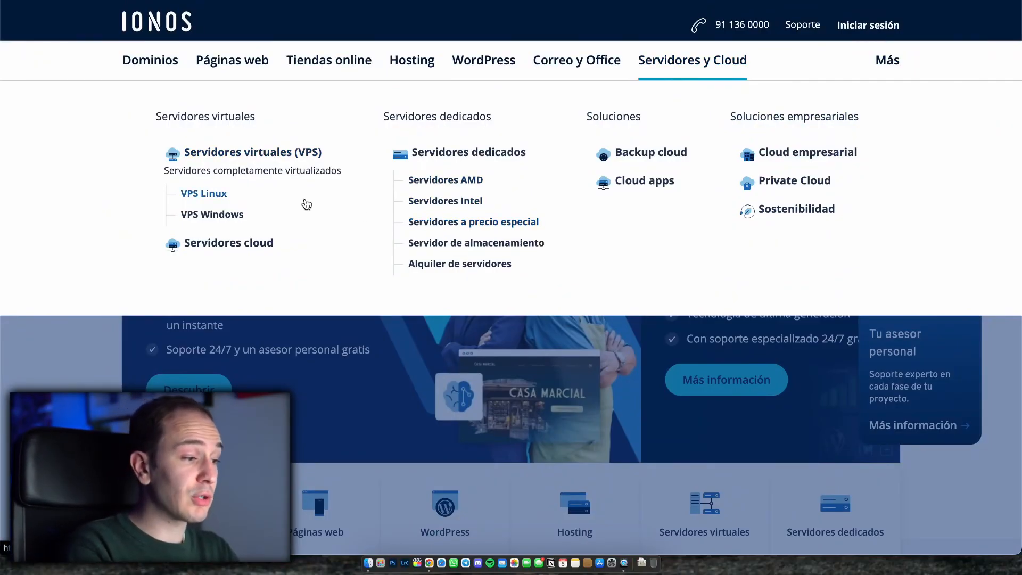
left_click(275, 160)
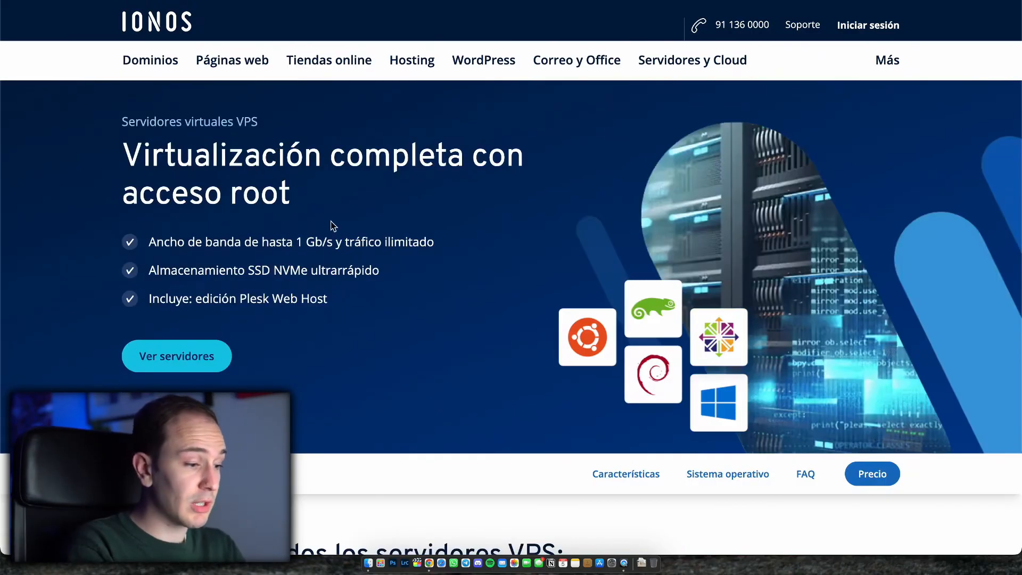
scroll(354, 297, "down", 15)
scroll(354, 297, "up", 3)
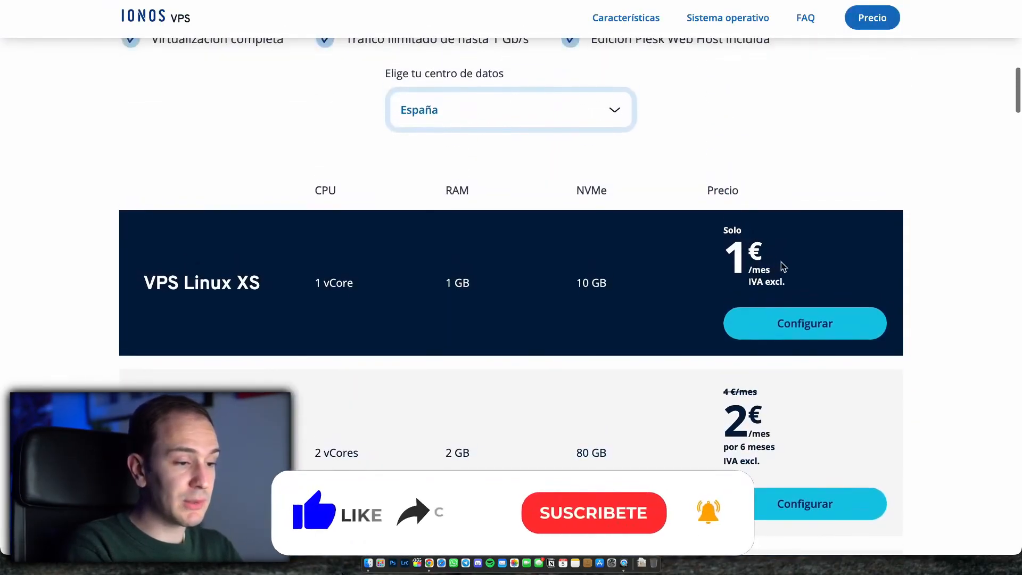
left_click_drag(726, 239, 769, 244)
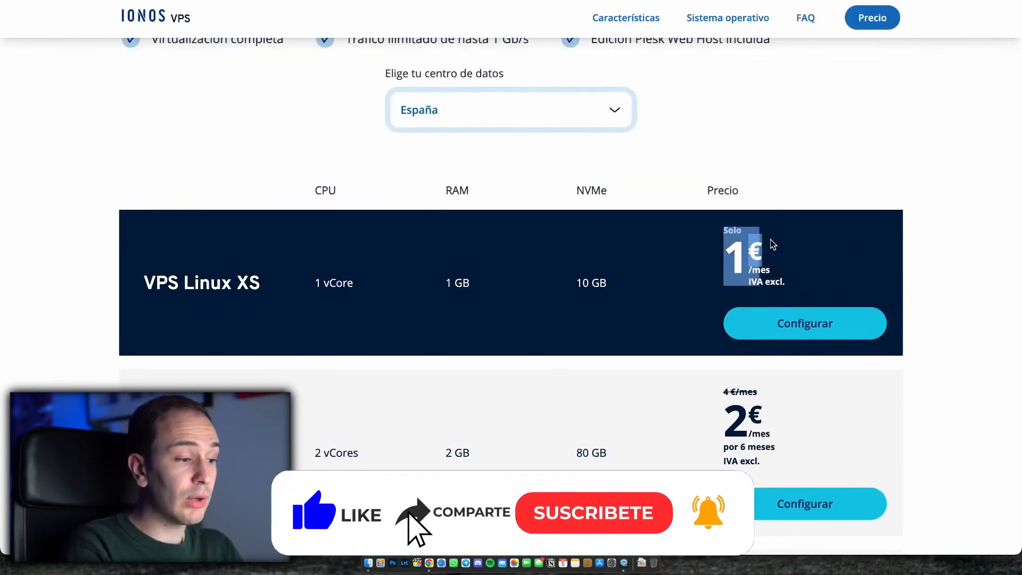
left_click_drag(315, 284, 479, 285)
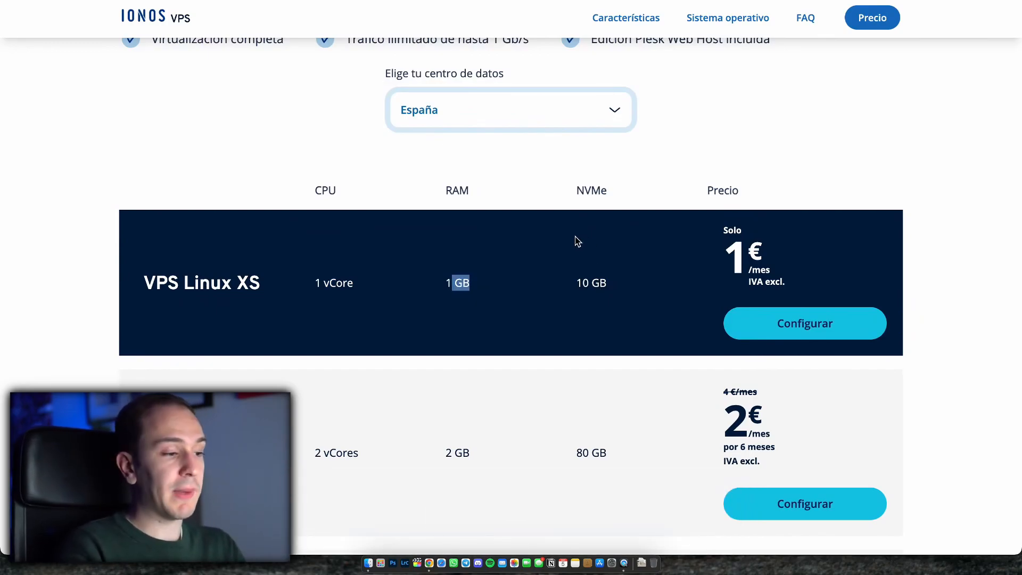
- Open the .es domain registration page and check the availability of tufotografoonline
scroll(578, 241, "up", 20)
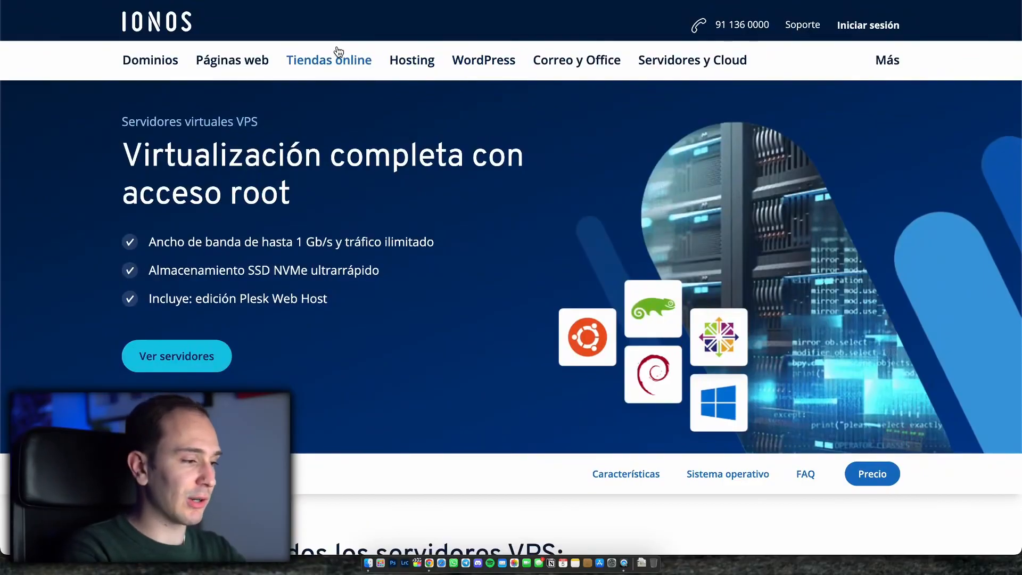
left_click(151, 61)
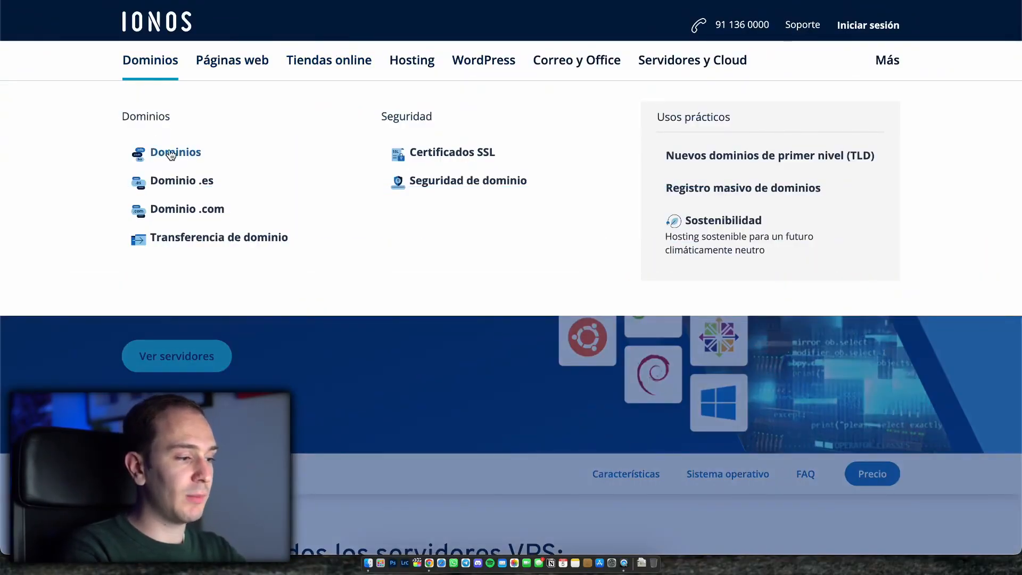
left_click(181, 180)
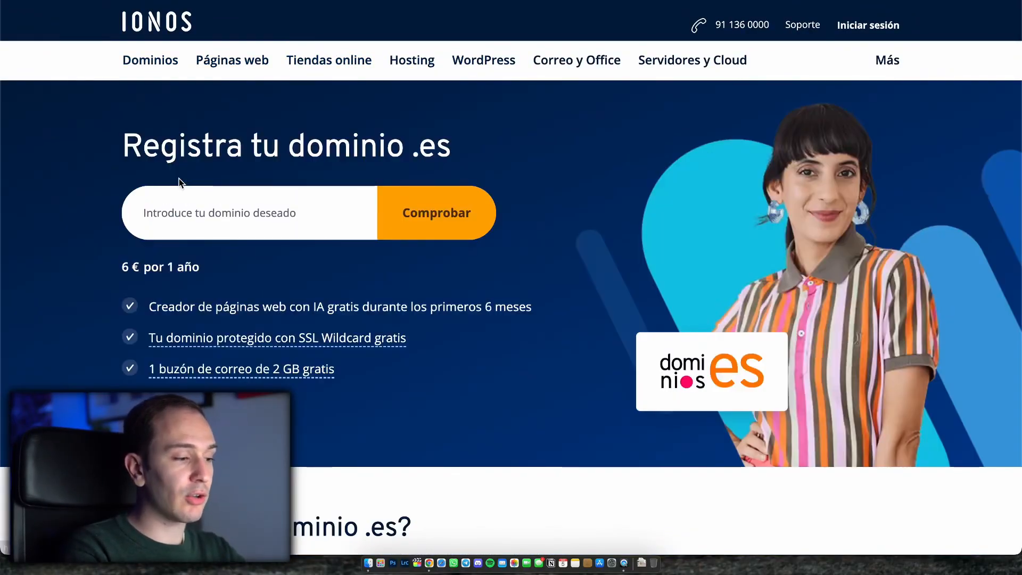
left_click(205, 218)
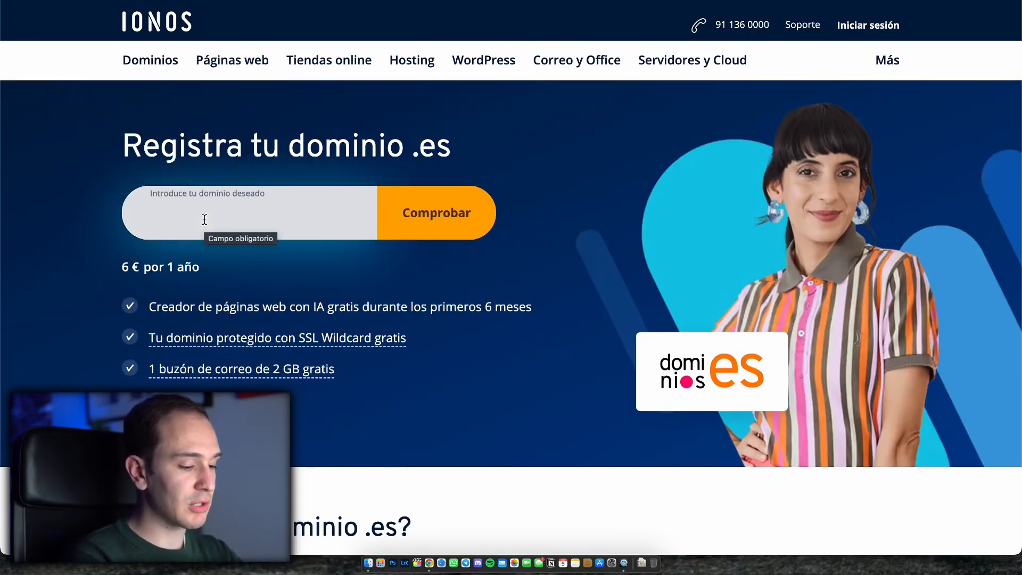
type("a")
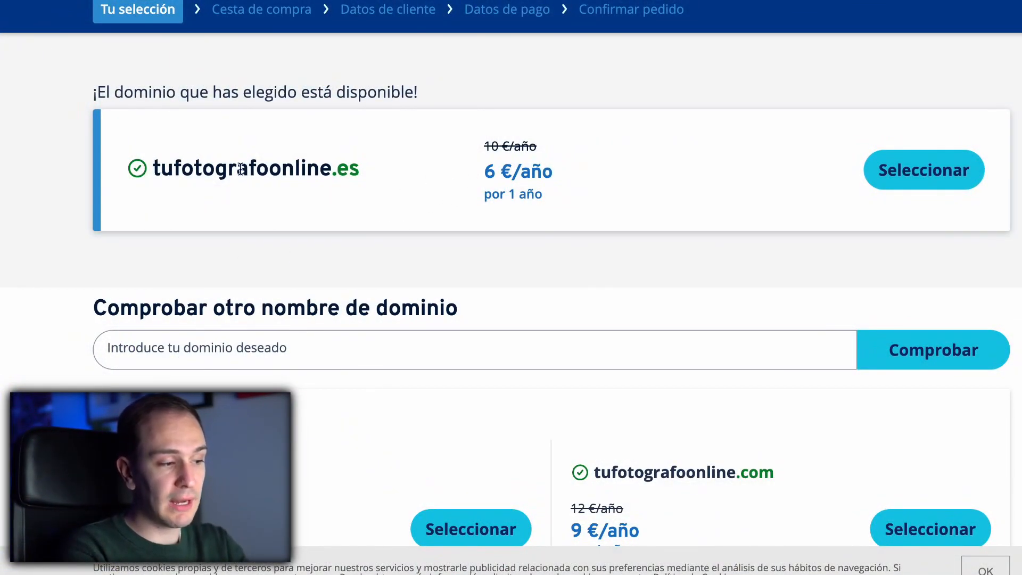
- Examine the price offered for tufotografoonline.es and the offers for the alternative domains
left_click_drag(477, 177, 602, 177)
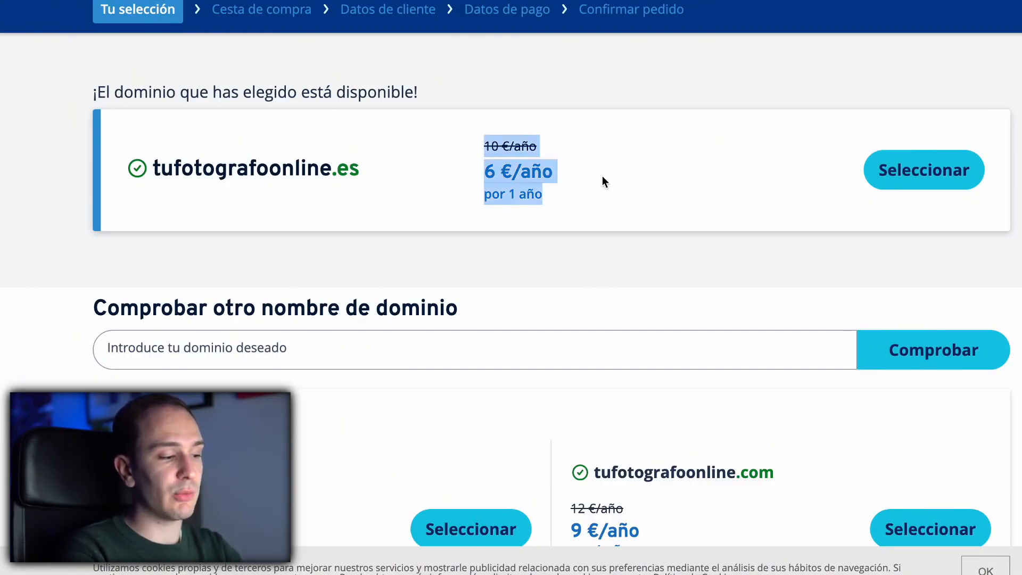
left_click(602, 177)
scroll(574, 298, "down", 4)
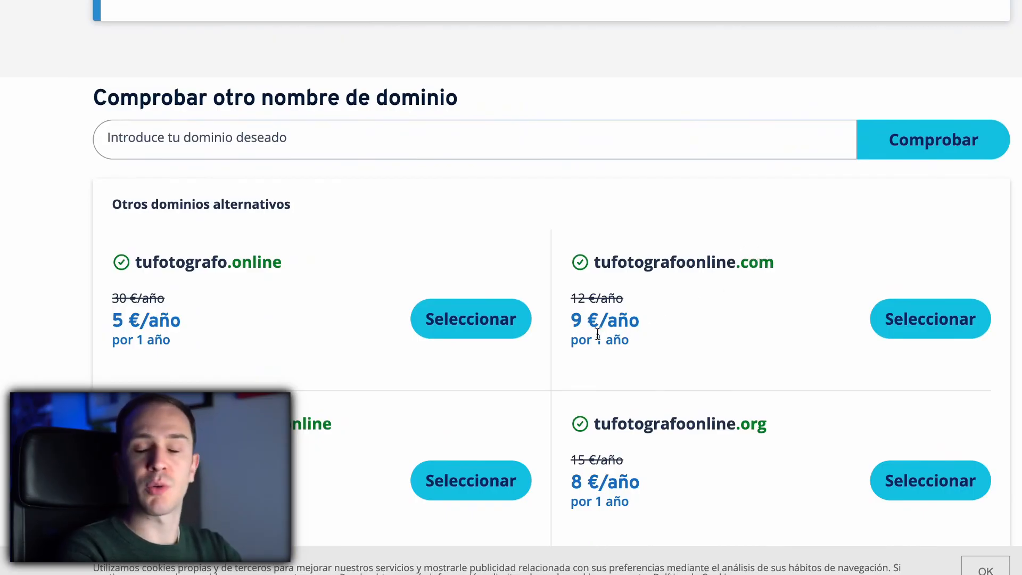
scroll(605, 349, "up", 4)
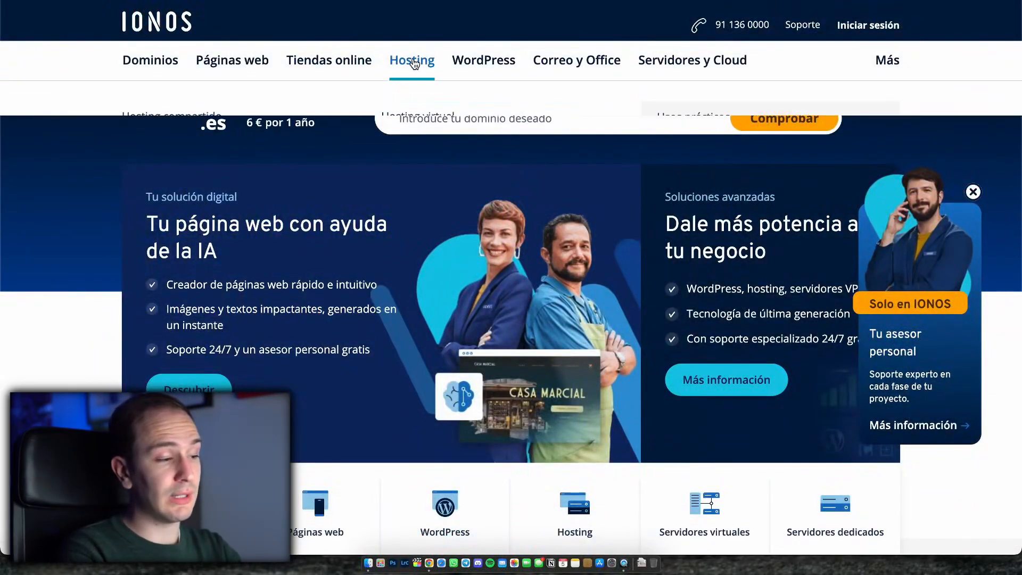
- Open the Hosting product page and look over its offer
left_click(415, 62)
left_click(170, 153)
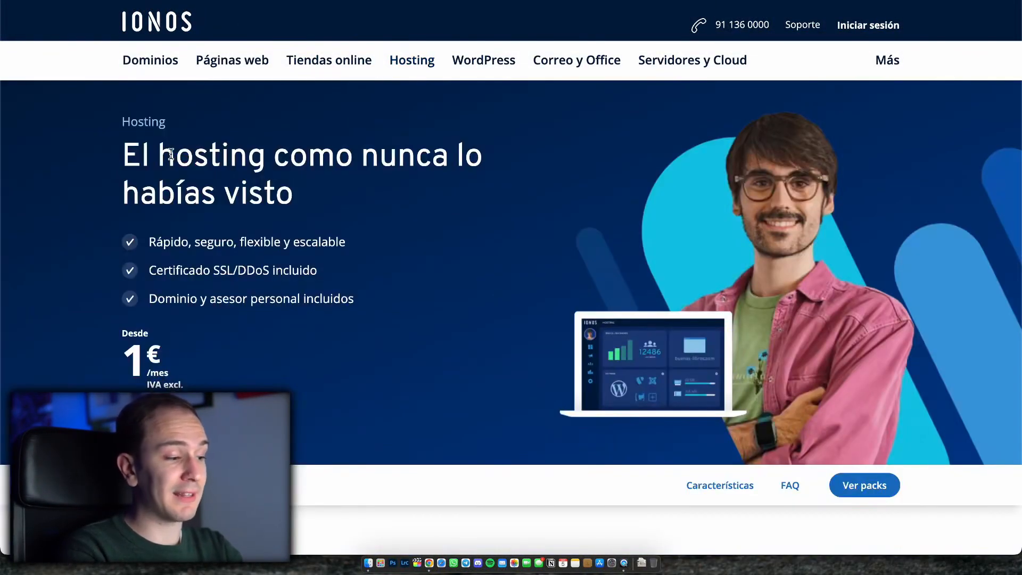
scroll(242, 371, "down", 1)
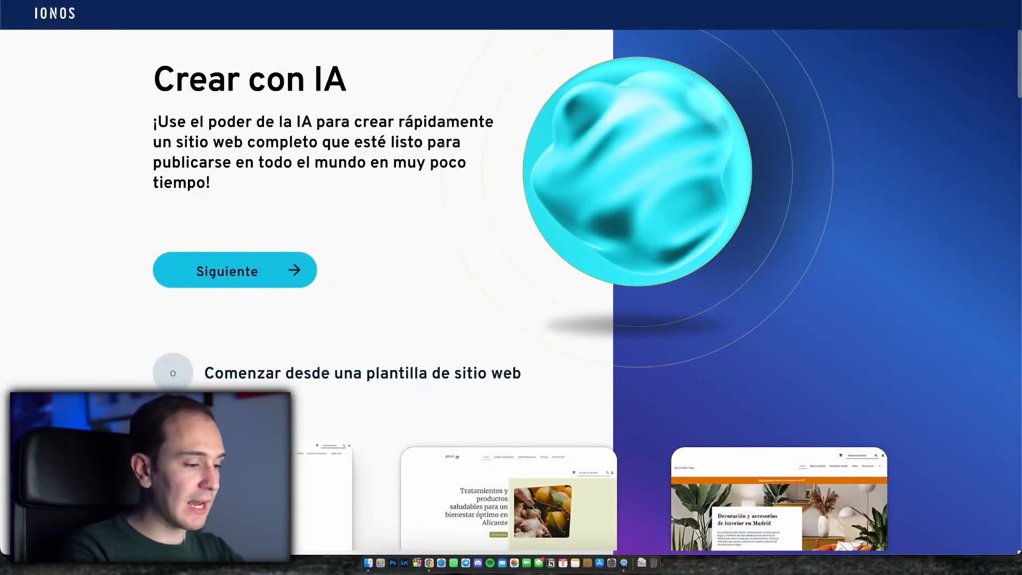
- Look through the available website templates on the site creation page
scroll(511, 288, "down", 4)
scroll(511, 287, "down", 10)
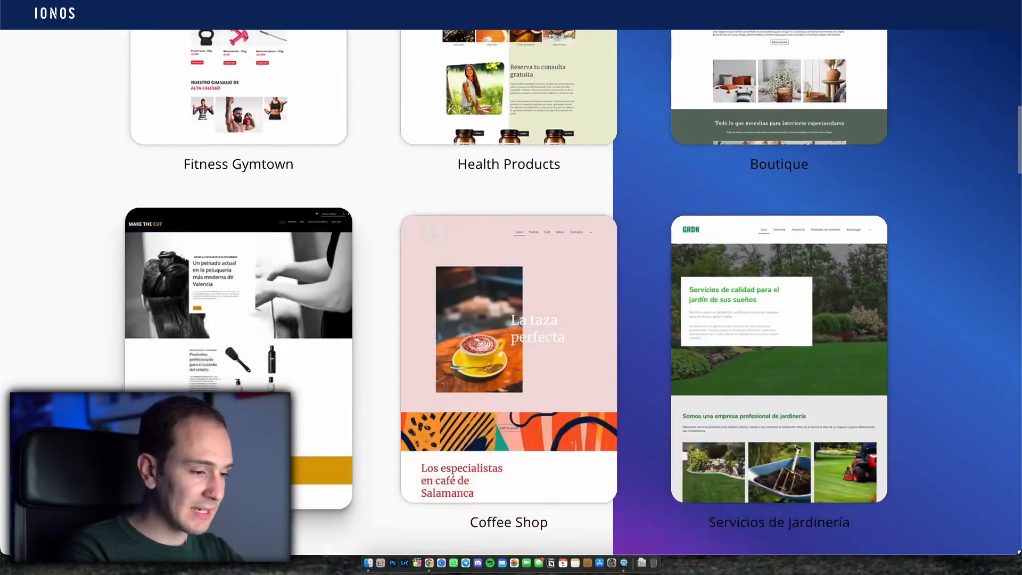
scroll(362, 330, "down", 20)
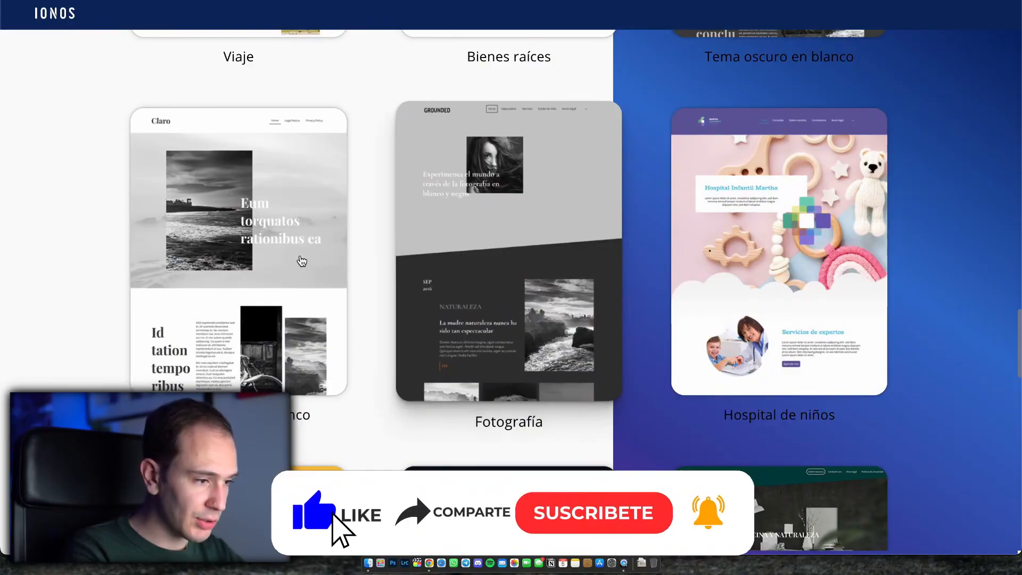
scroll(382, 292, "down", 5)
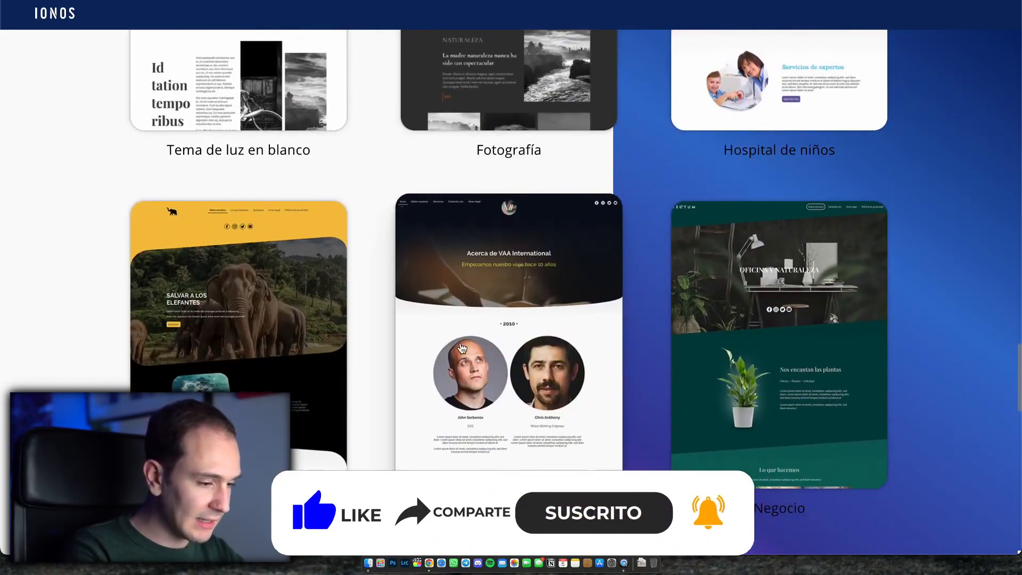
scroll(468, 377, "down", 3)
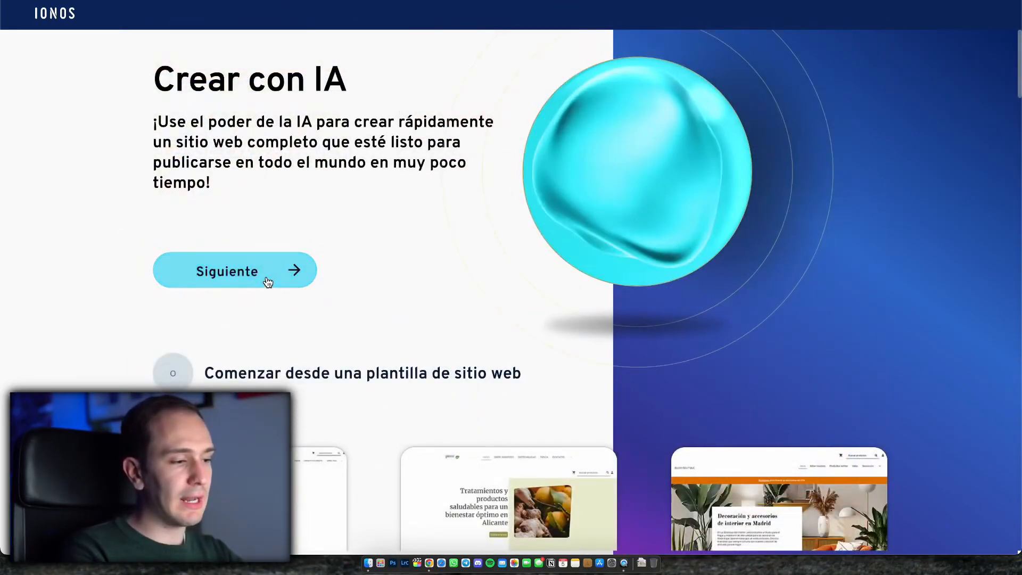
- Start creating the site with AI and replace the business category with curriculum vitae, portfolio, web personal and contacto, and continue
left_click(266, 280)
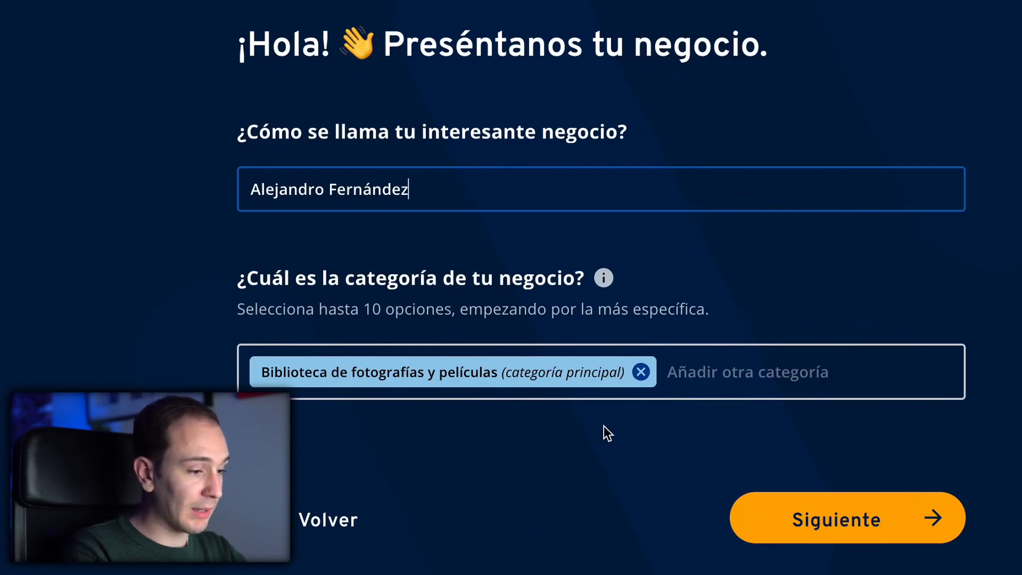
left_click(643, 374)
type("curriculum vitae")
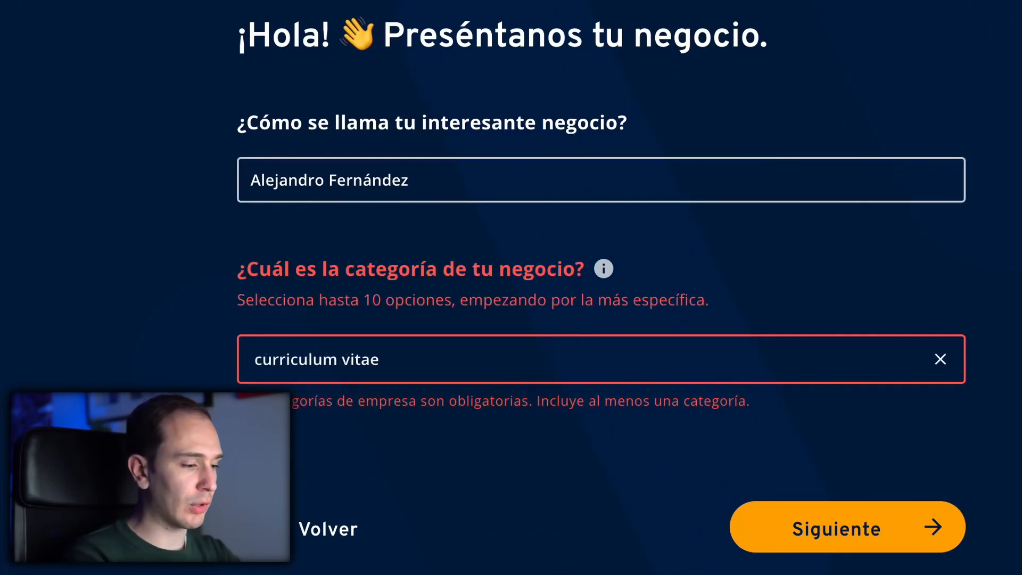
key("Return")
type("portfolio")
key("Return")
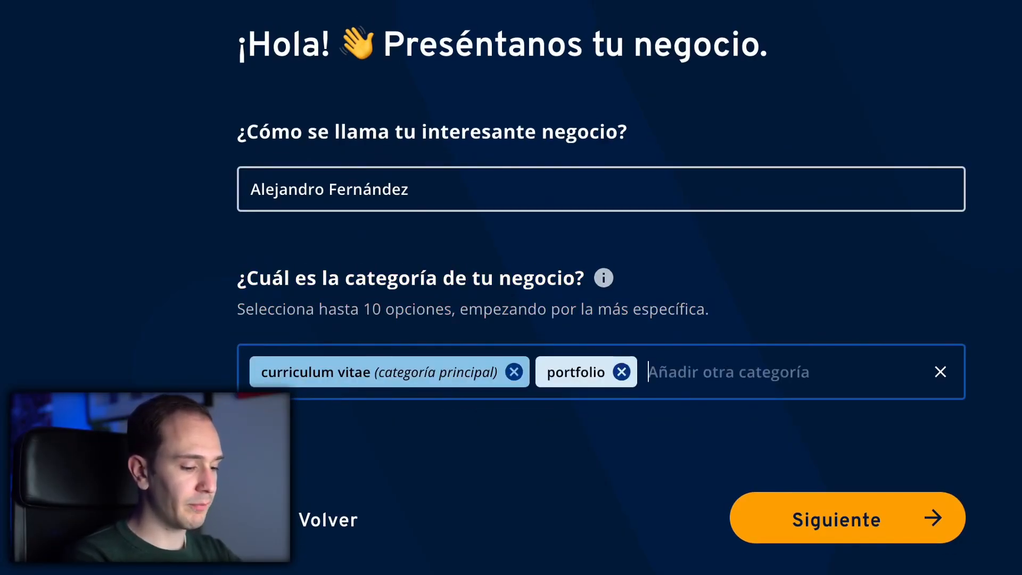
type("web personal")
key("Return")
type("contacto")
key("Return")
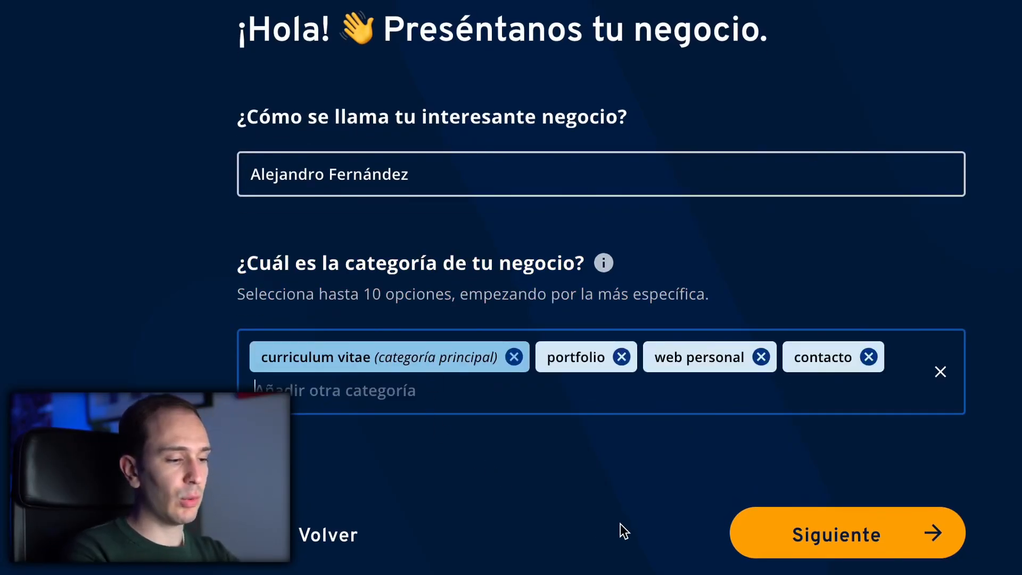
left_click(829, 532)
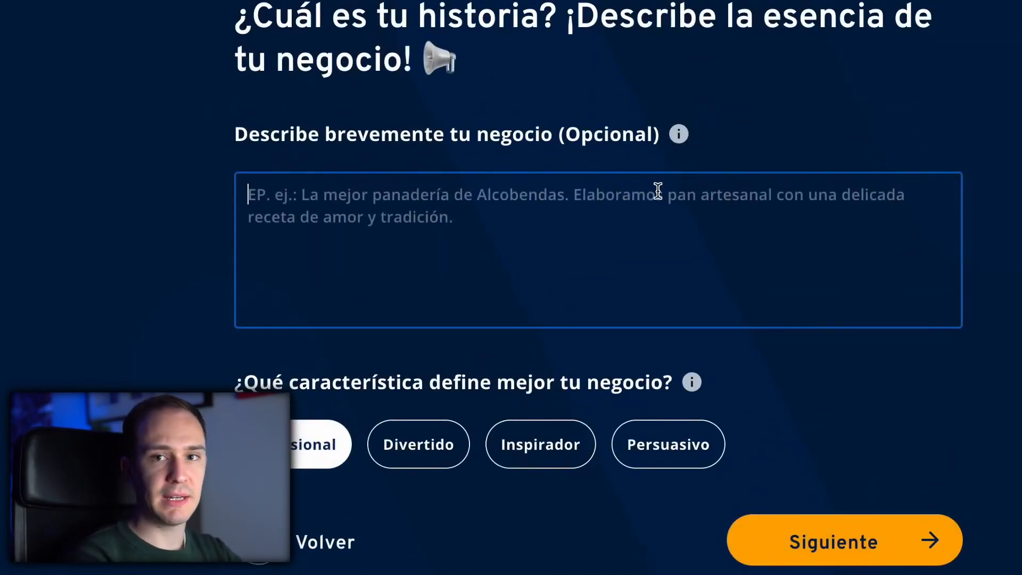
- Describe the business in Spanish as a curriculum vitae website for an HR selection process that gathers all works, and continue with the Profesional trait
type("Quiero montar una")
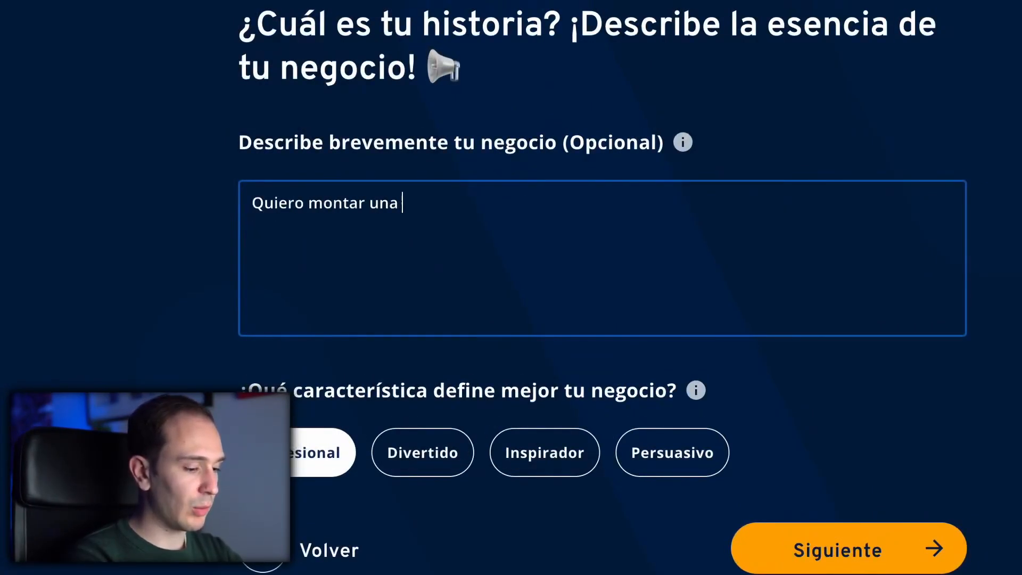
type(" web con mi curric")
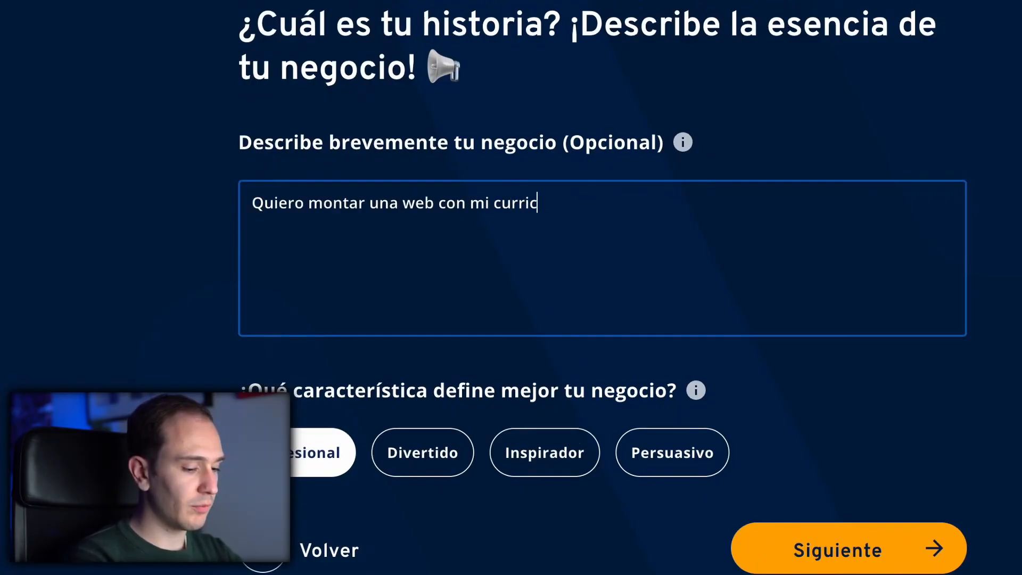
type("ulum vitae para adjuntarlo a un proceso de selección de recursos humanos. Además, quiero que me sirva para tener todos mis trabajos en un mismo sitio w")
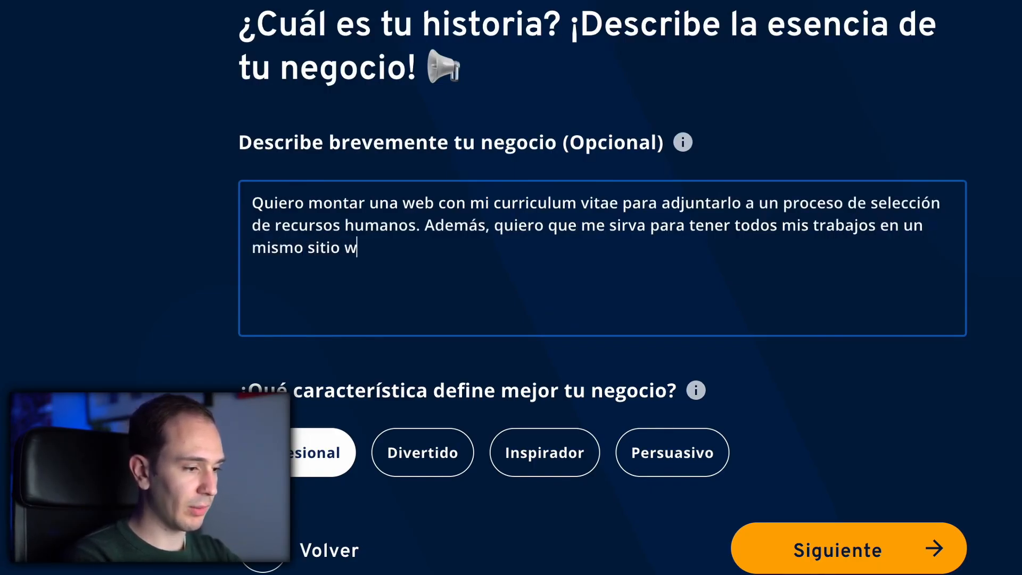
type("eb.")
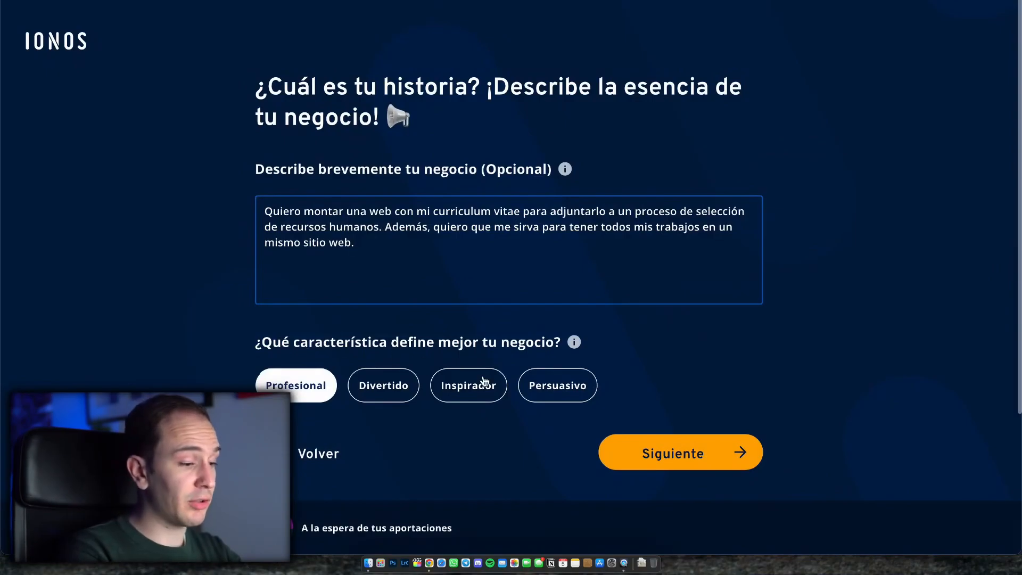
left_click(646, 457)
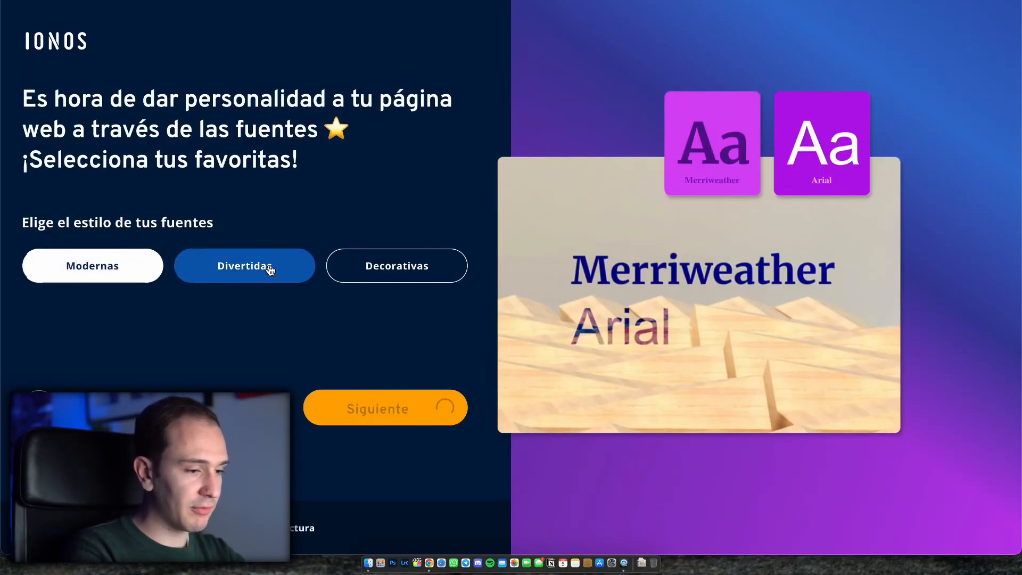
- Choose the Divertidas font style and accept the Elegante Profesional colour palette
left_click(286, 271)
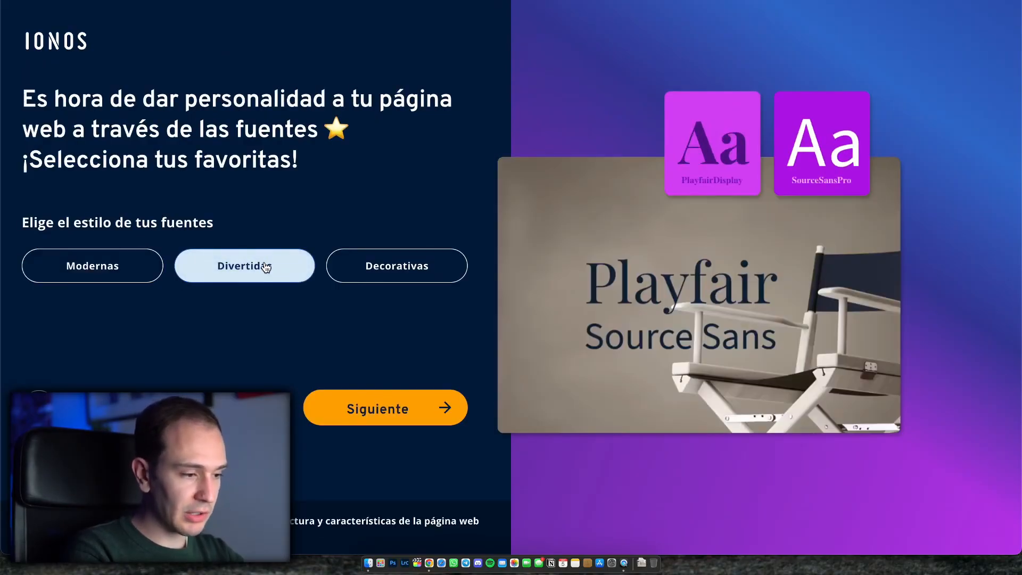
left_click(377, 409)
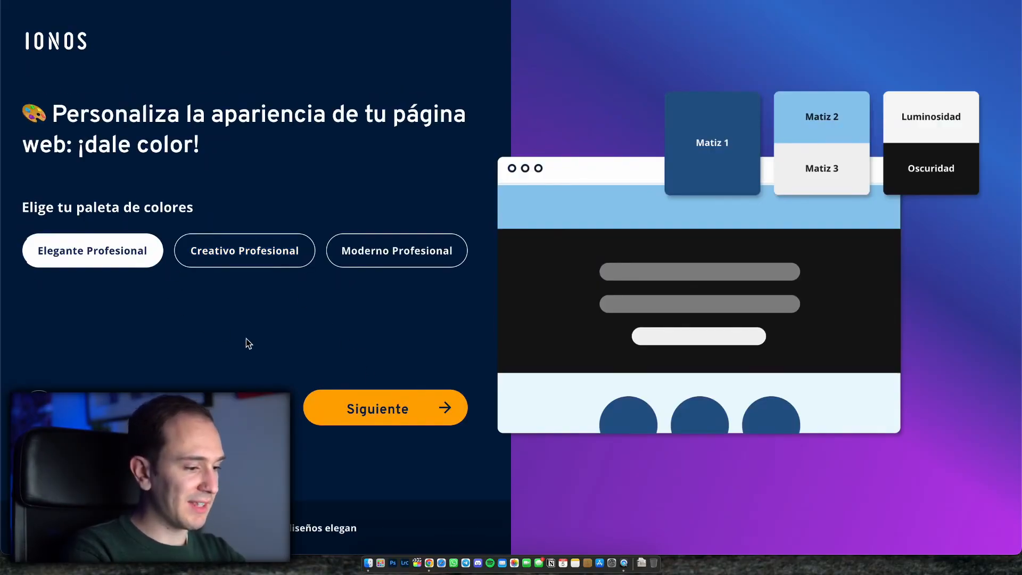
left_click(370, 408)
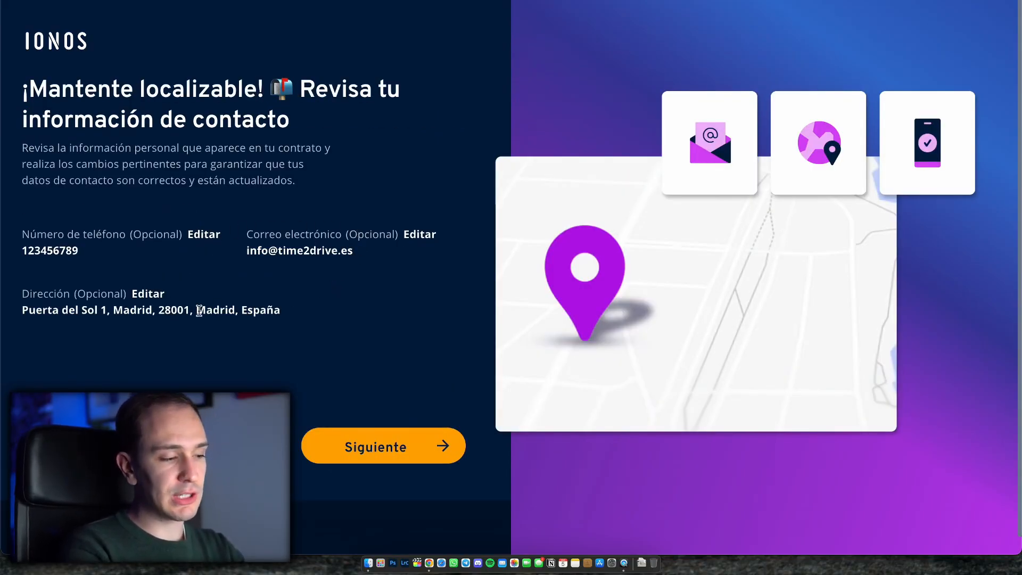
- Accept the contact information after reviewing the address, and show the next generated website variation
left_click_drag(206, 309, 248, 308)
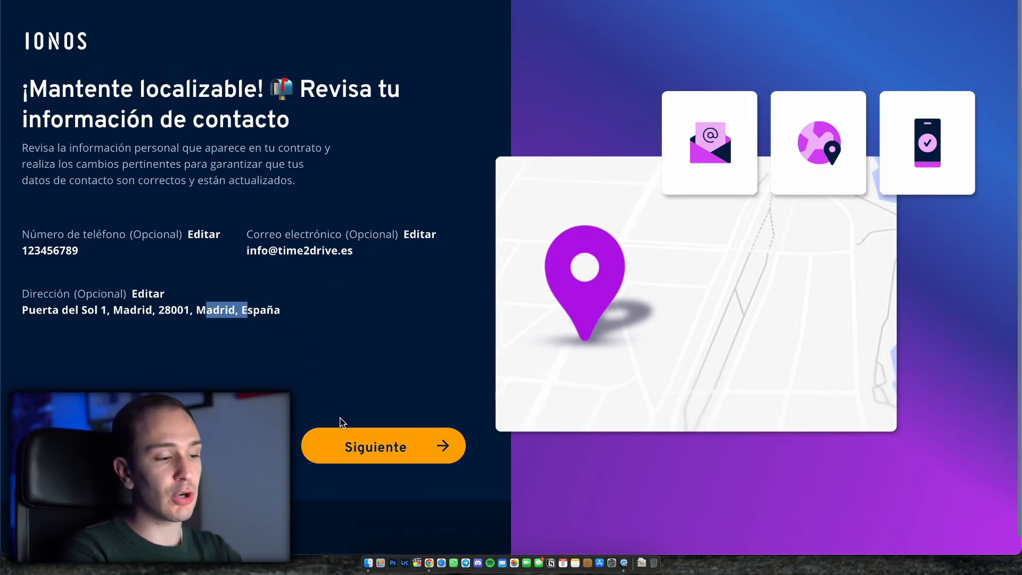
left_click(374, 445)
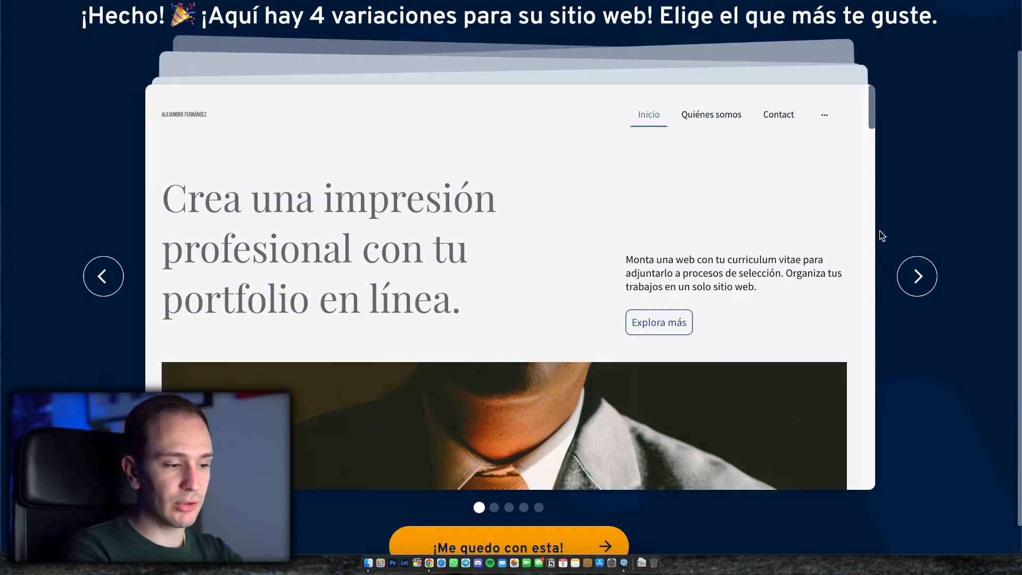
left_click(921, 275)
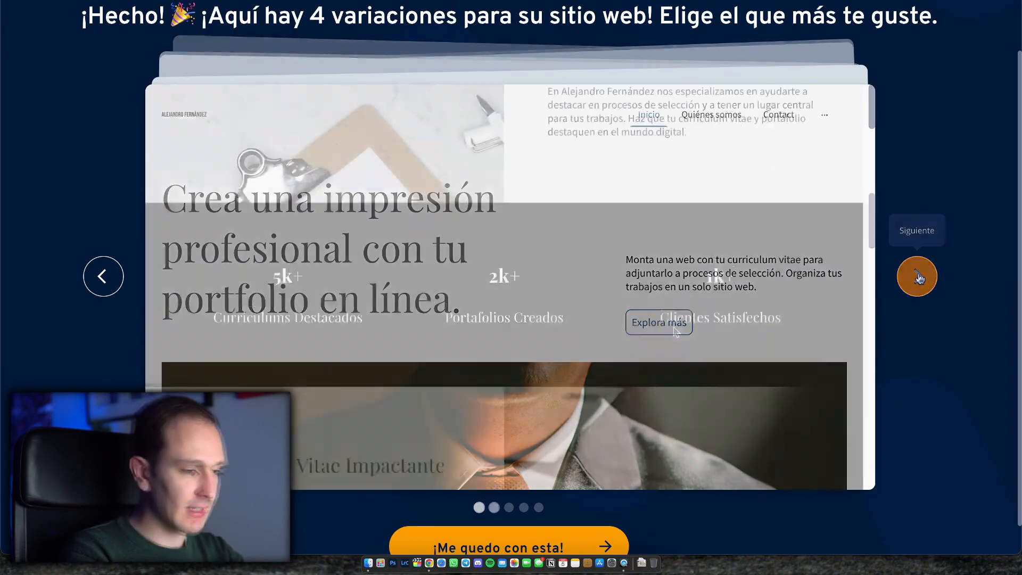
- Compare the generated website variations and keep the one with the Curriculum Vitae headline beside the laptop photo
scroll(673, 327, "down", 10)
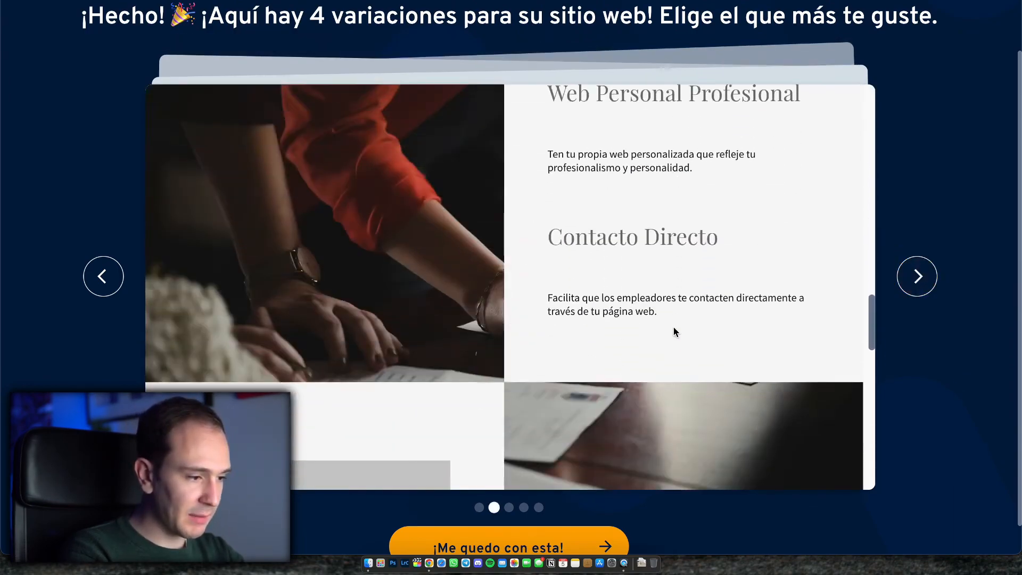
scroll(564, 375, "down", 10)
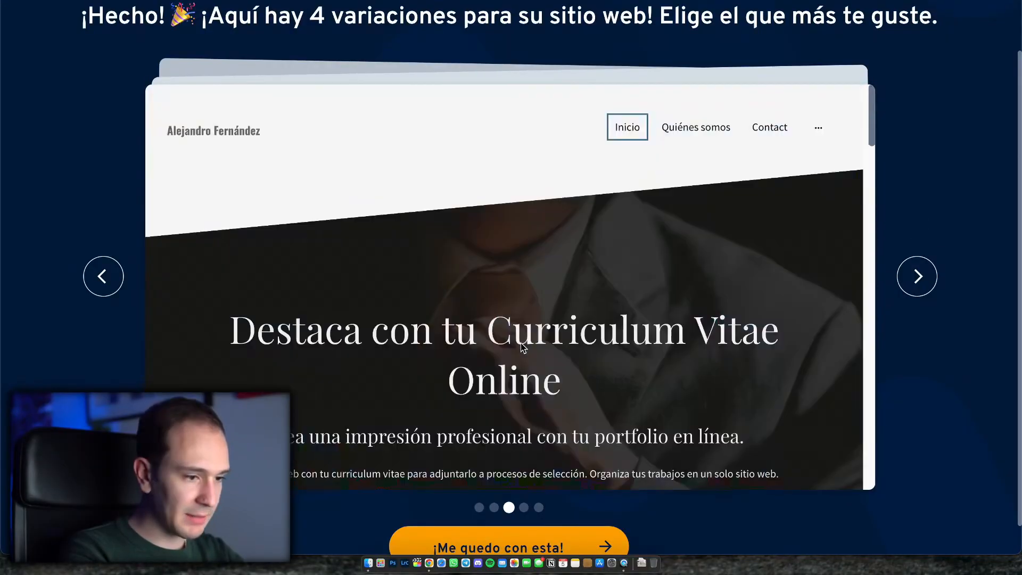
left_click(916, 276)
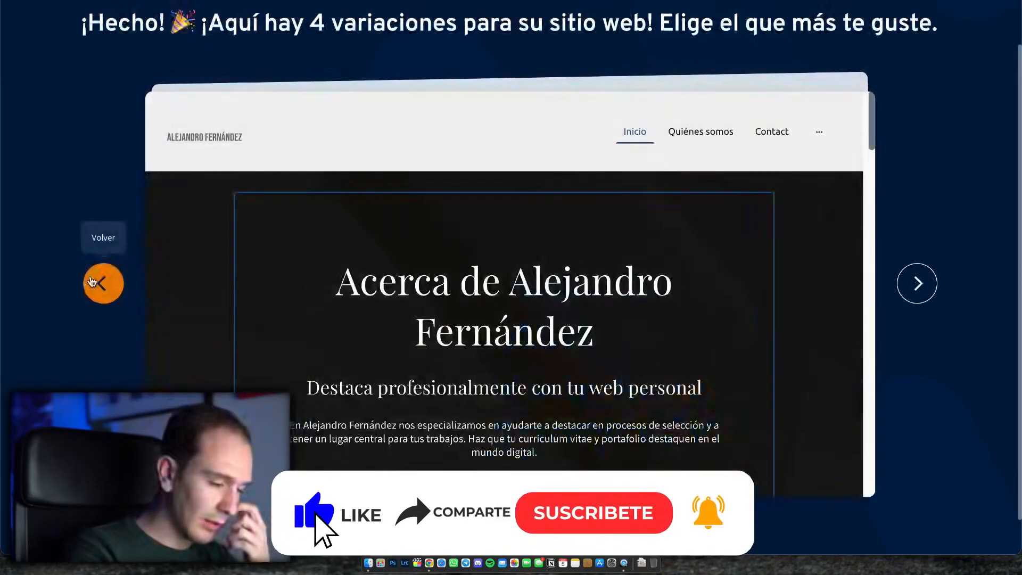
left_click(92, 282)
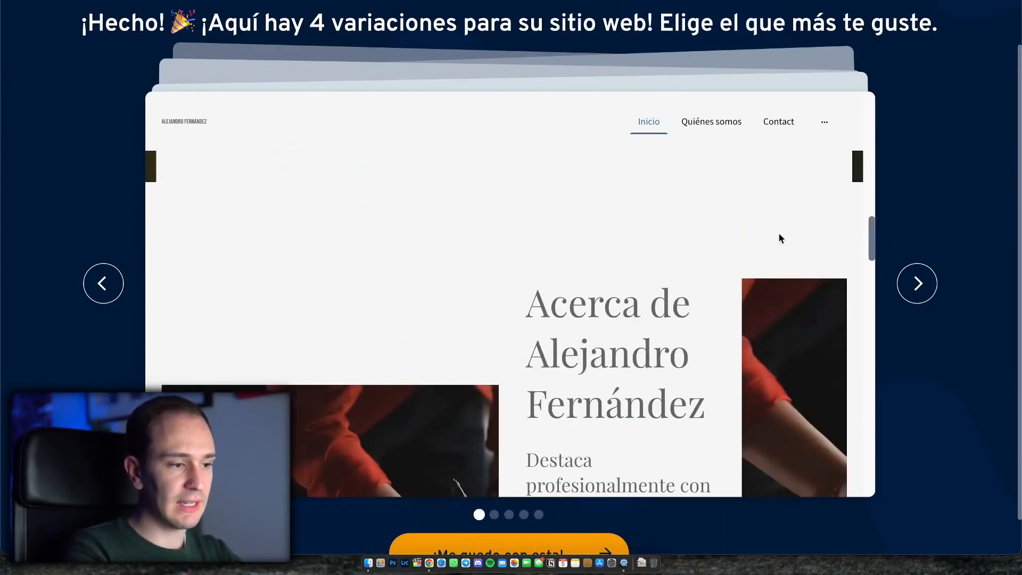
left_click(917, 283)
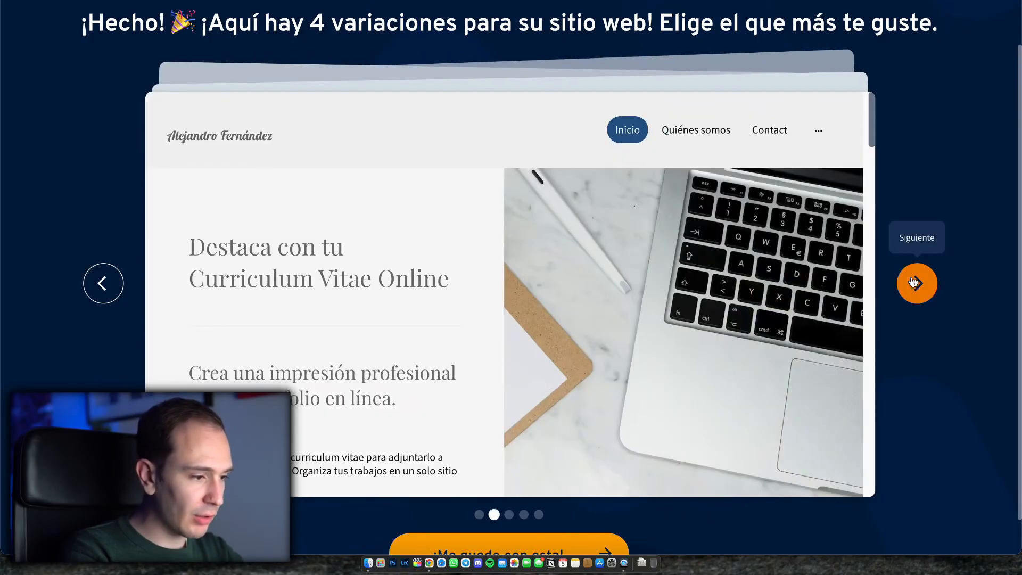
scroll(547, 349, "down", 10)
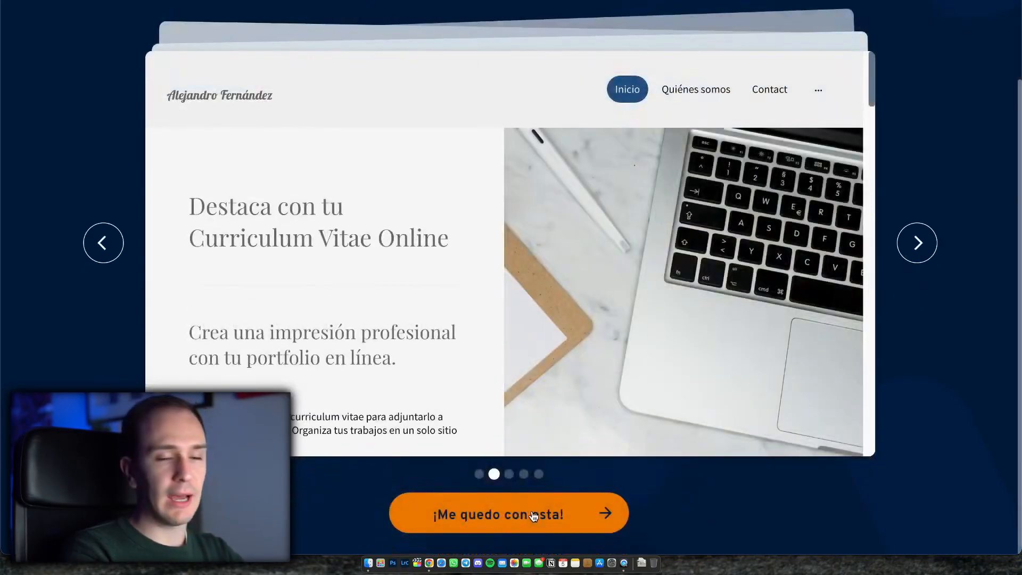
left_click(534, 514)
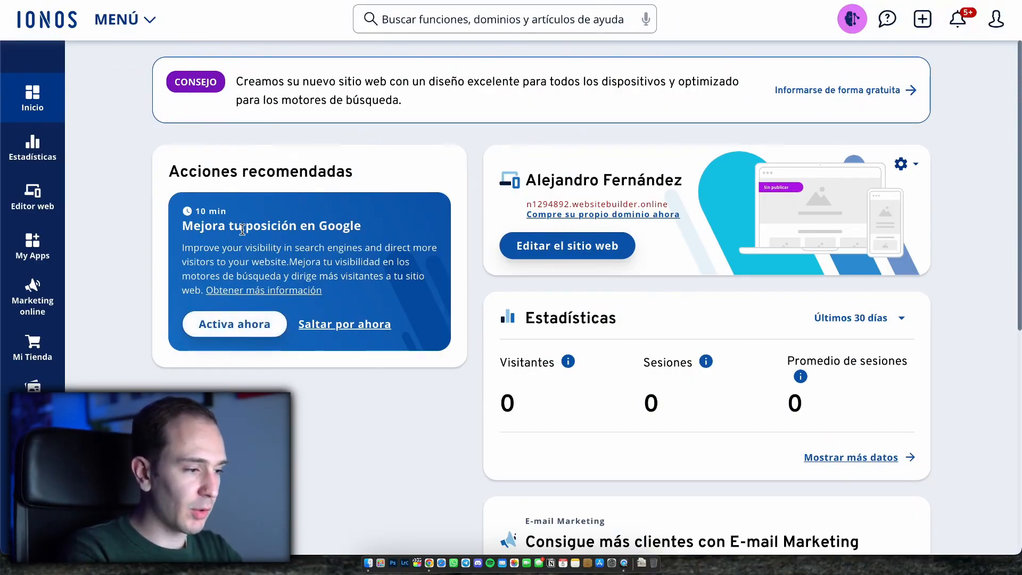
- Review the Google positioning recommendation and the visitor and session statistics on the dashboard
left_click_drag(179, 229, 354, 228)
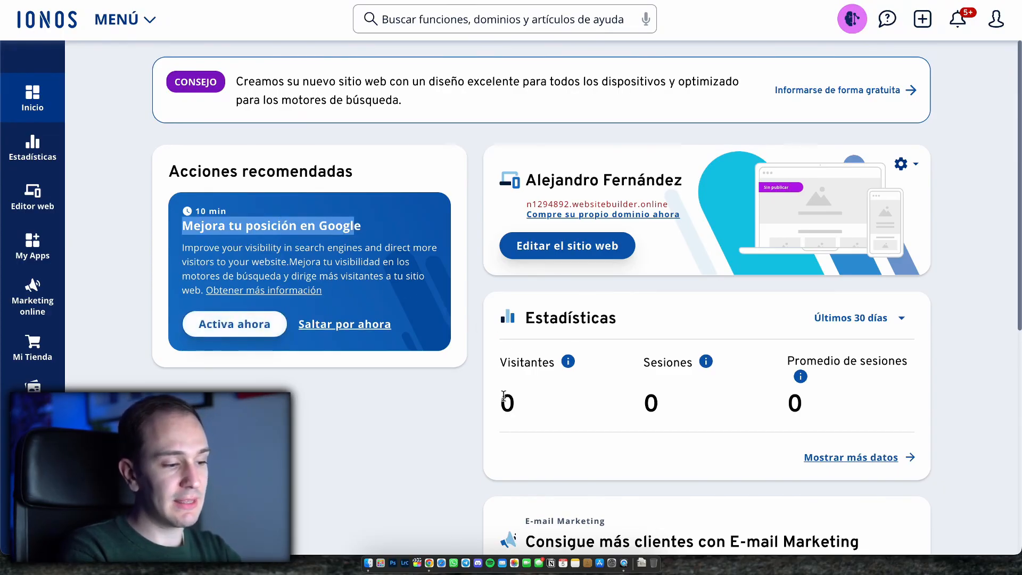
left_click_drag(503, 403, 834, 410)
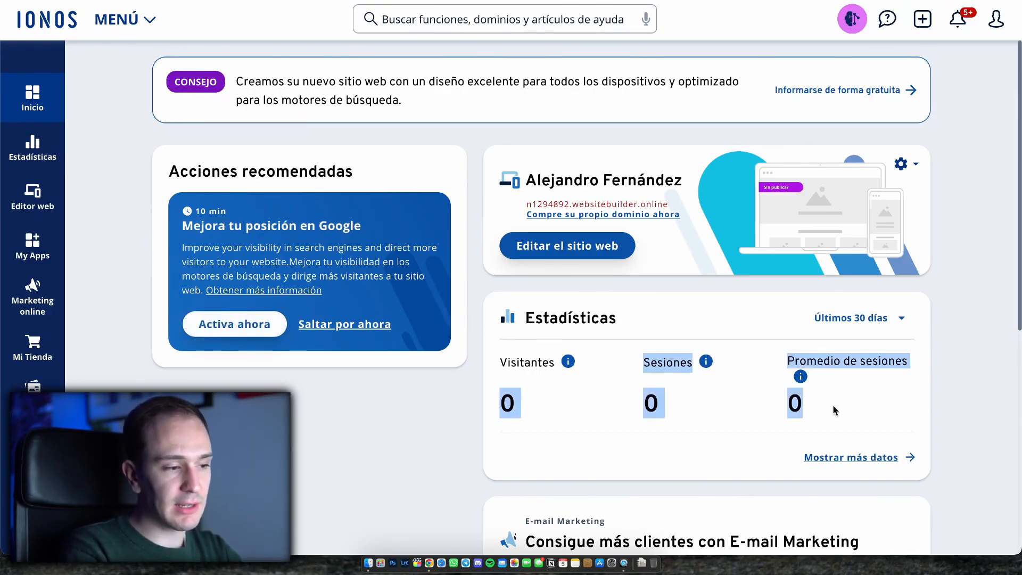
left_click(835, 410)
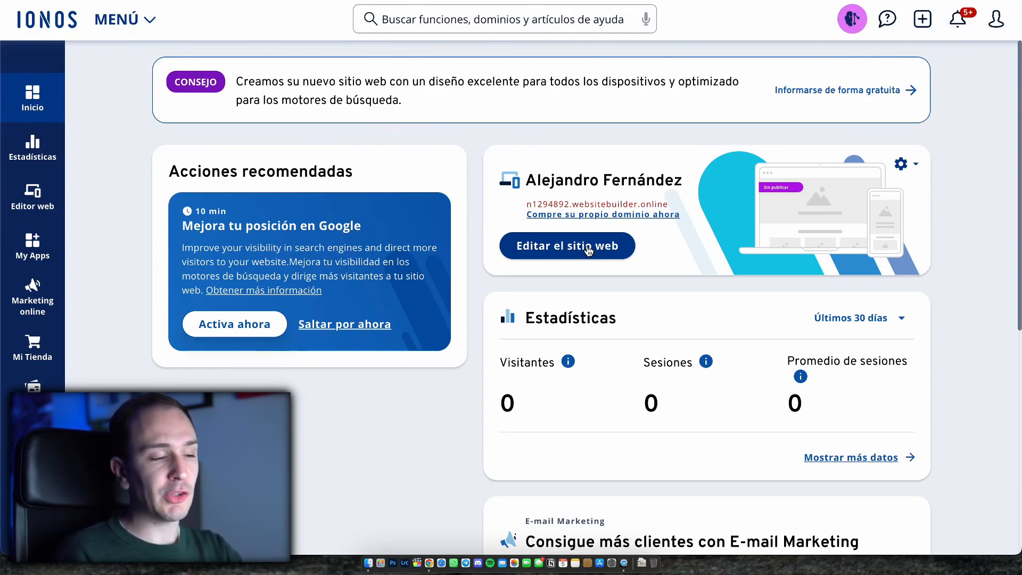
- Preview the generated website in desktop, tablet and smartphone views, including the mobile navigation
right_click(589, 208)
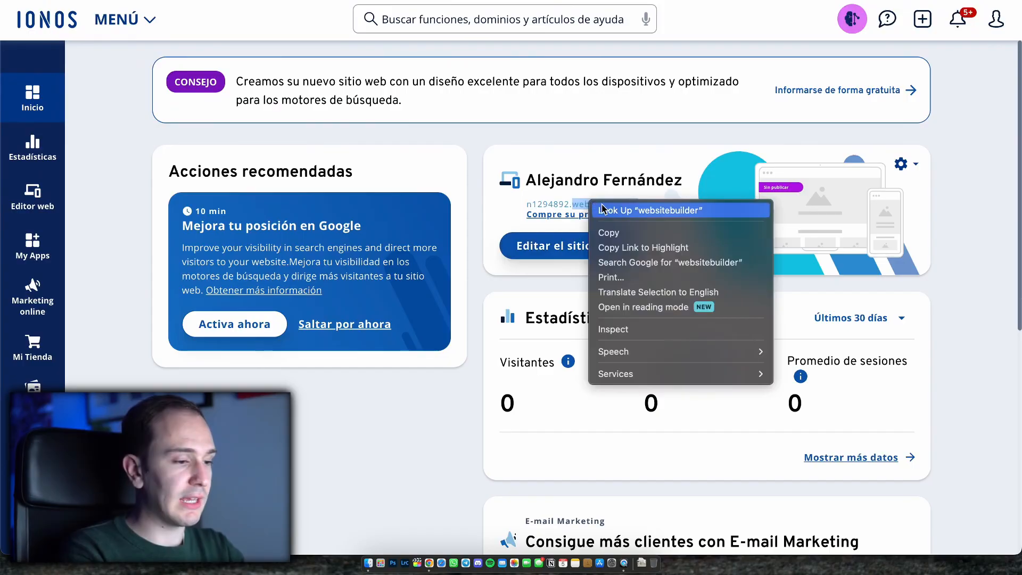
left_click(598, 231)
left_click(573, 203)
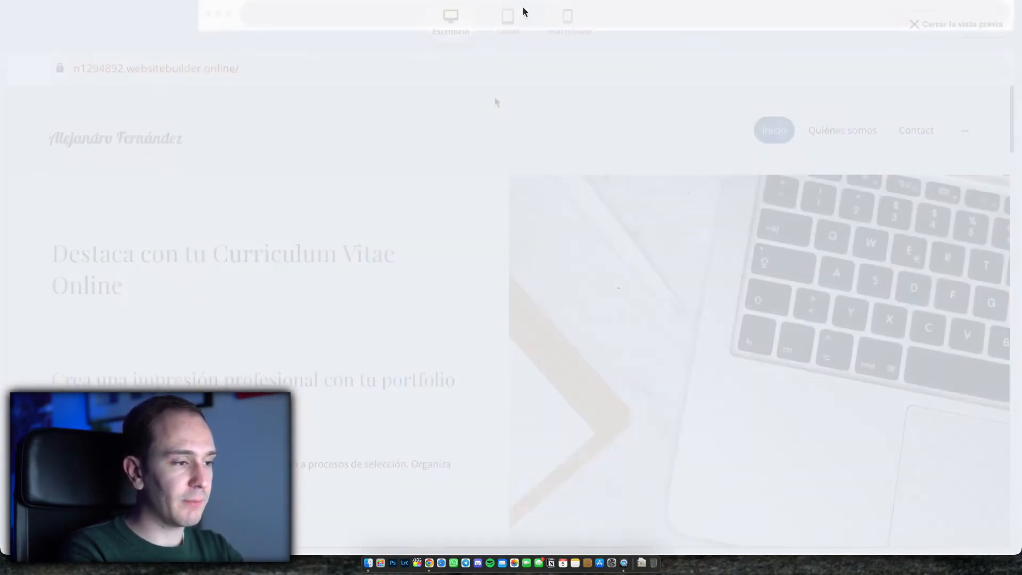
scroll(501, 123, "down", 10)
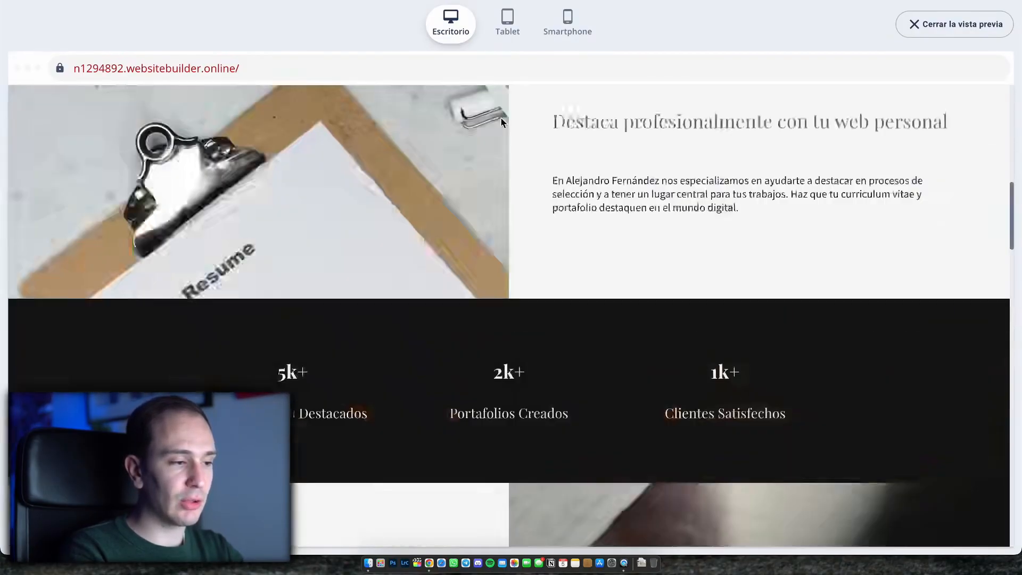
scroll(500, 122, "up", 10)
left_click(507, 21)
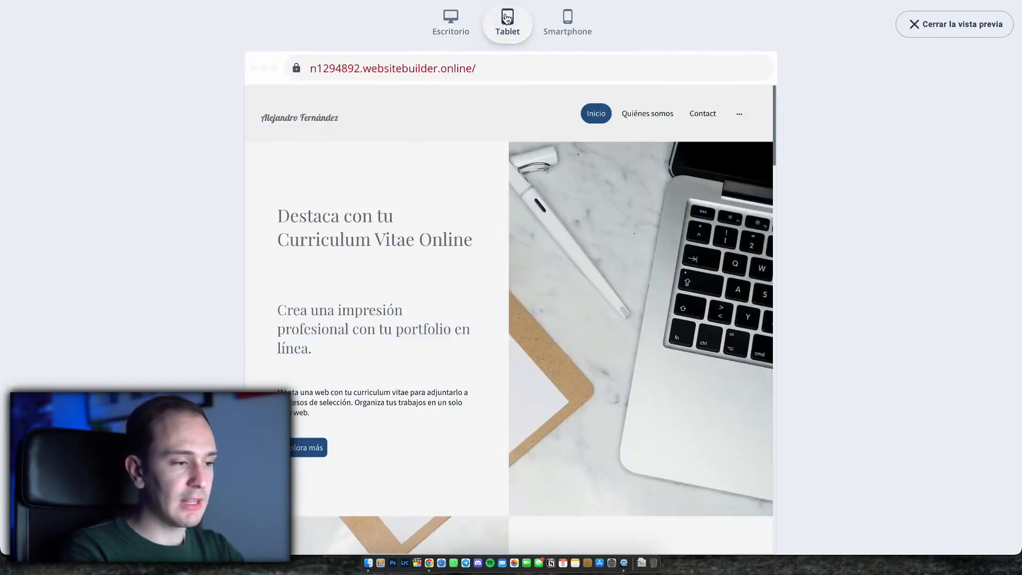
left_click(568, 20)
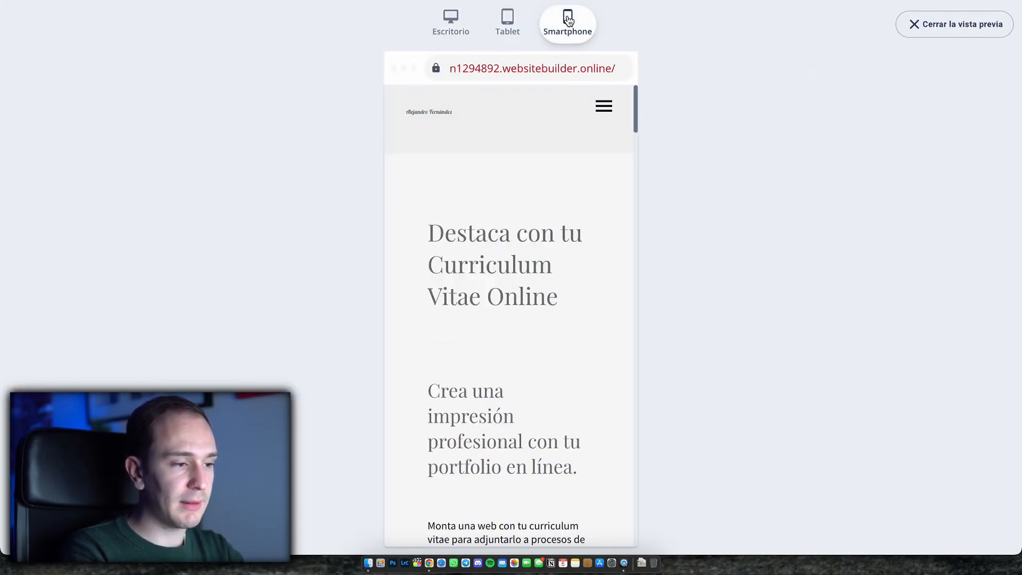
left_click(600, 108)
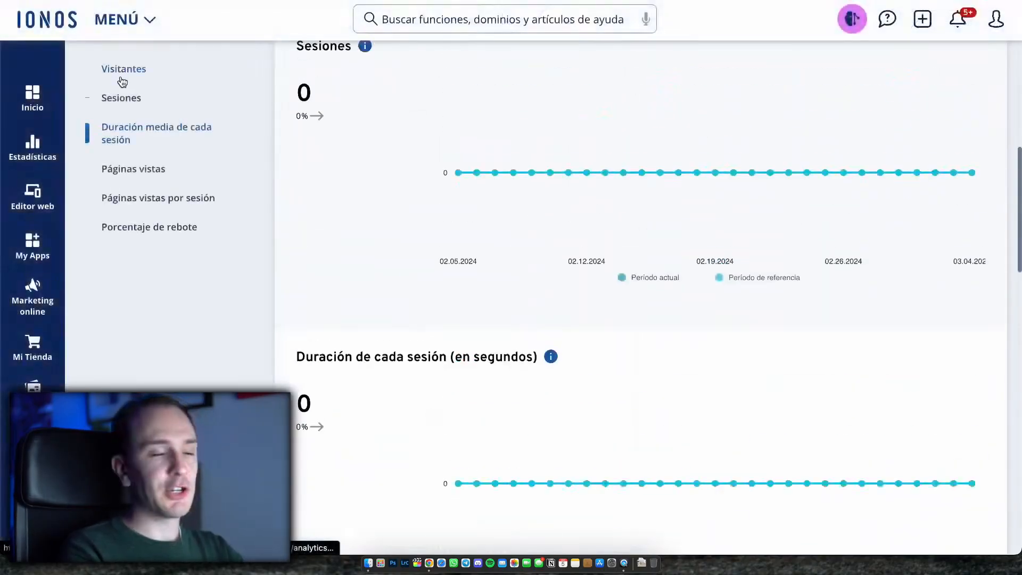
- Review the site analytics for visitors, sessions, average session duration, page views, page views per session and bounce rate
left_click(122, 75)
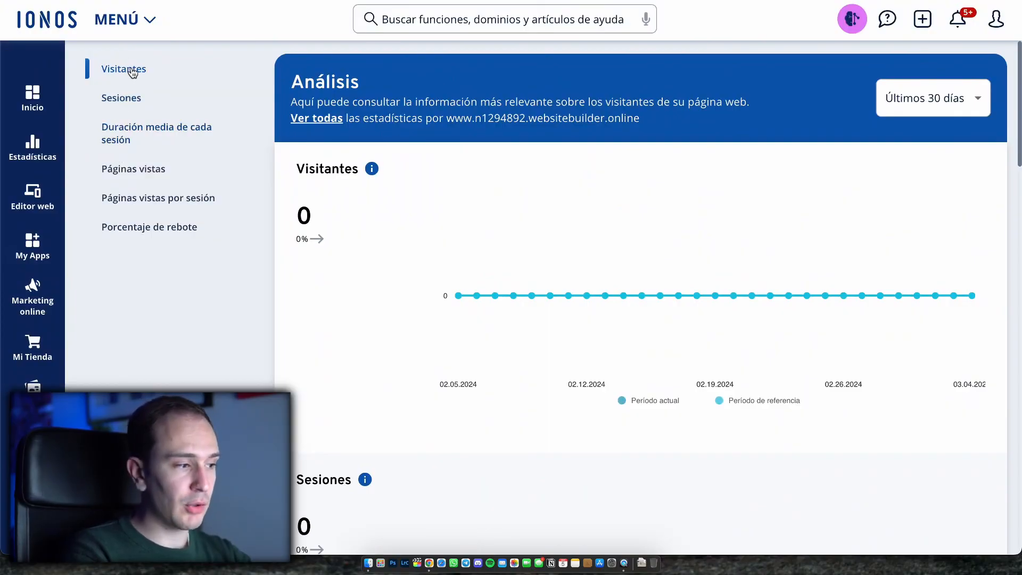
left_click(129, 105)
left_click(141, 134)
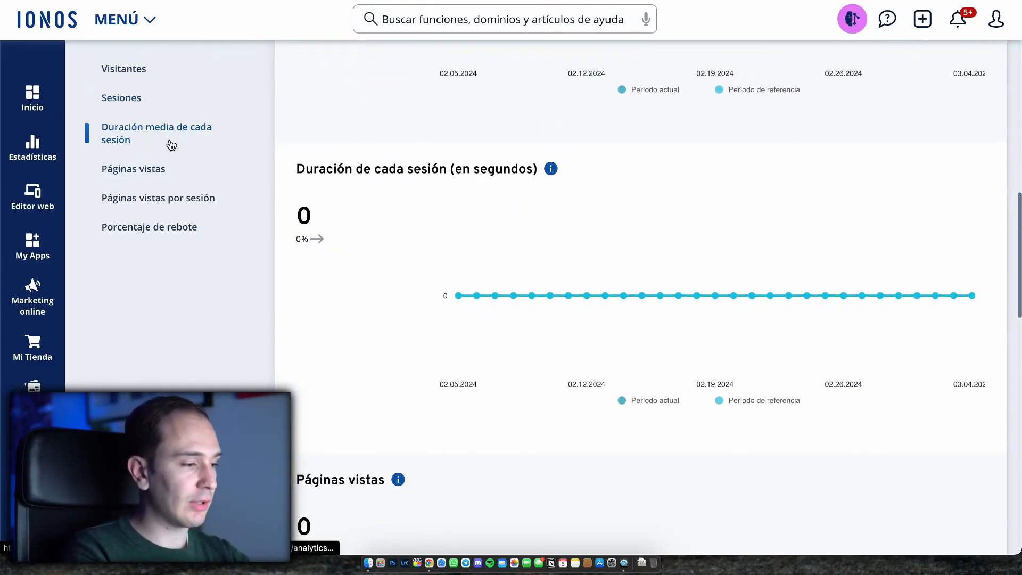
left_click(161, 177)
left_click(159, 198)
left_click(159, 228)
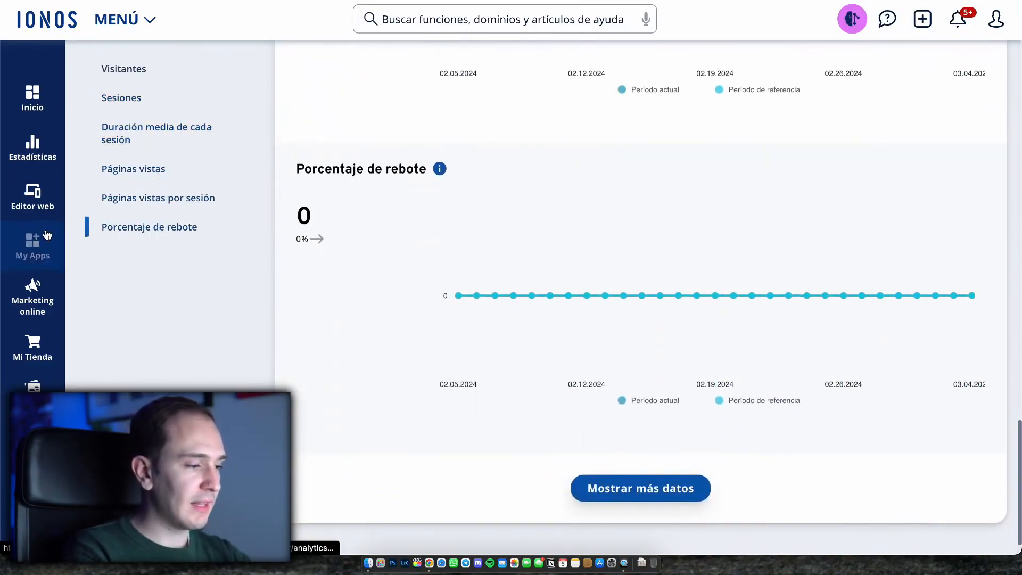
- Examine the available apps and the company details in the professional profile, and return to the dashboard
left_click(33, 248)
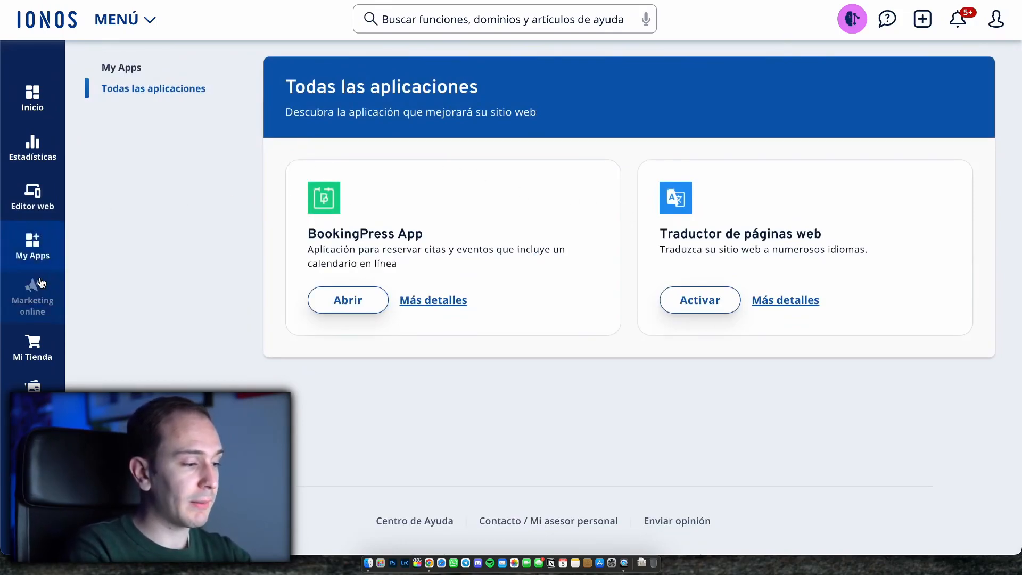
mouse_move(37, 297)
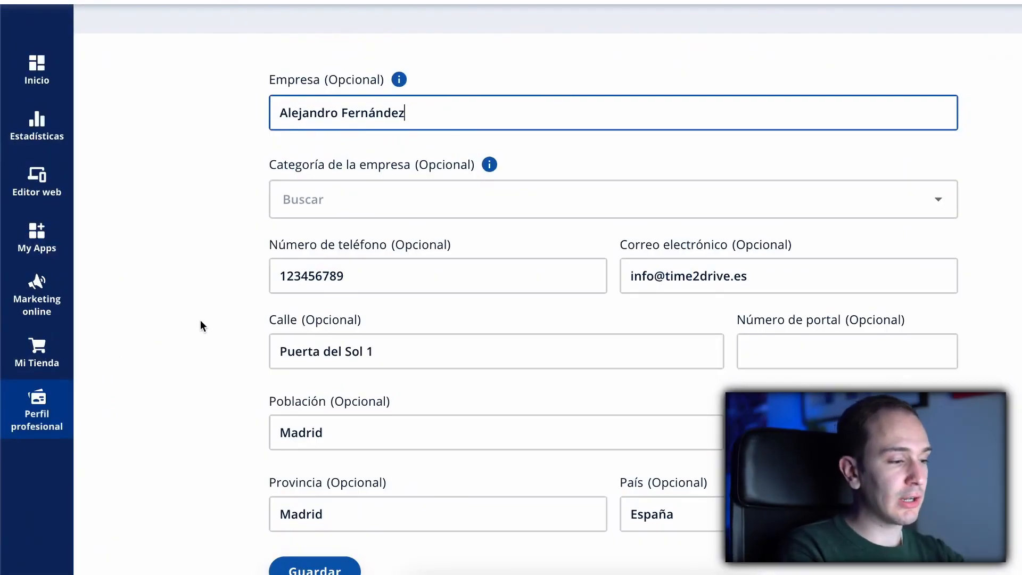
scroll(473, 358, "down", 2)
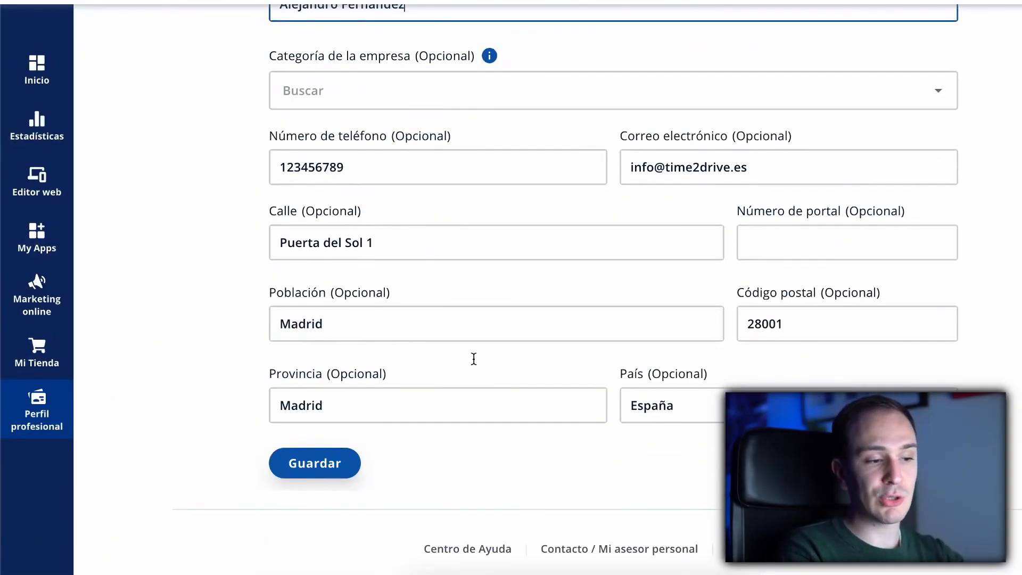
scroll(473, 359, "up", 4)
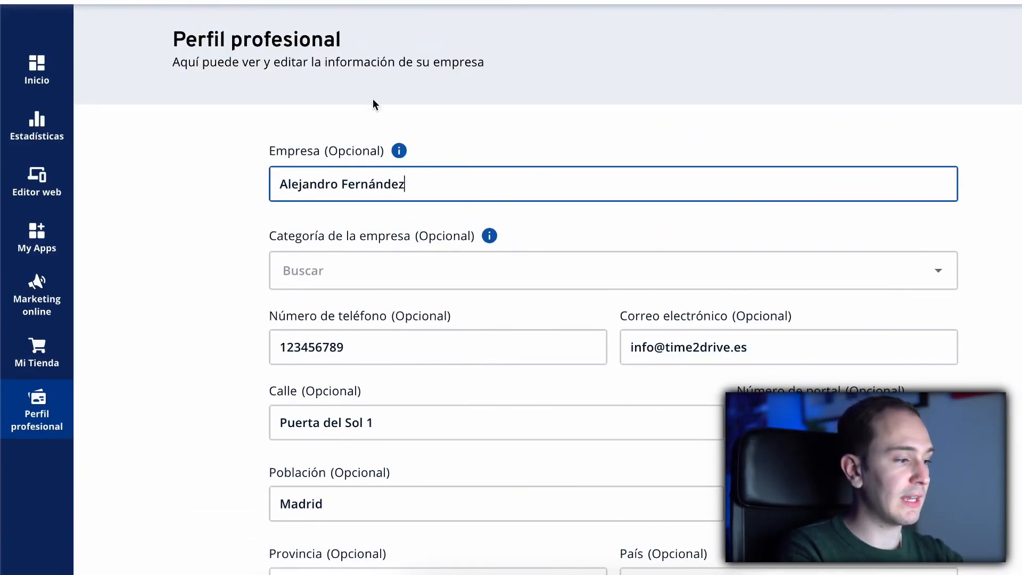
left_click(37, 69)
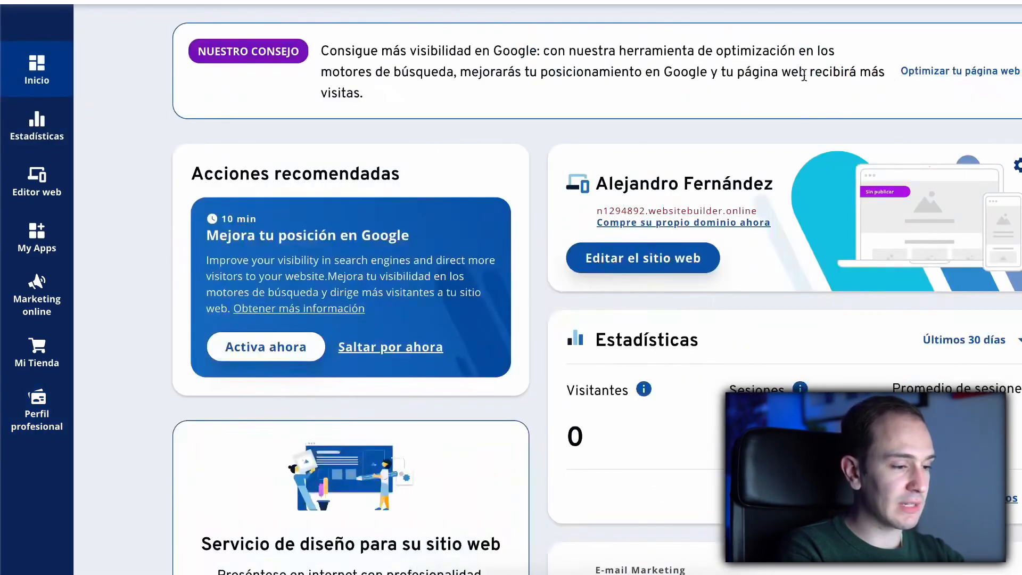
- Open the website editor and enlarge the site title in the header to size 40
left_click(645, 216)
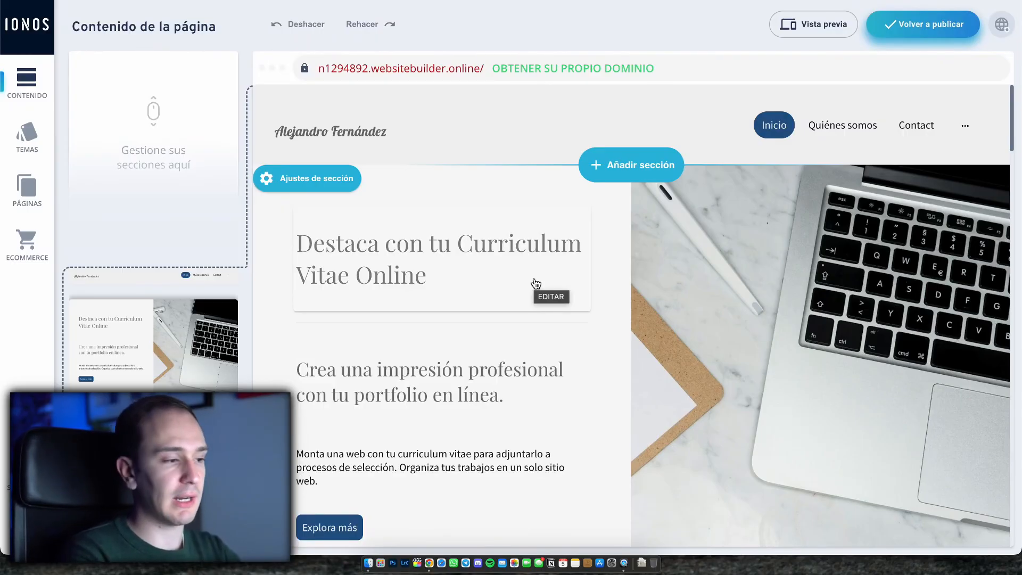
scroll(443, 295, "down", 3)
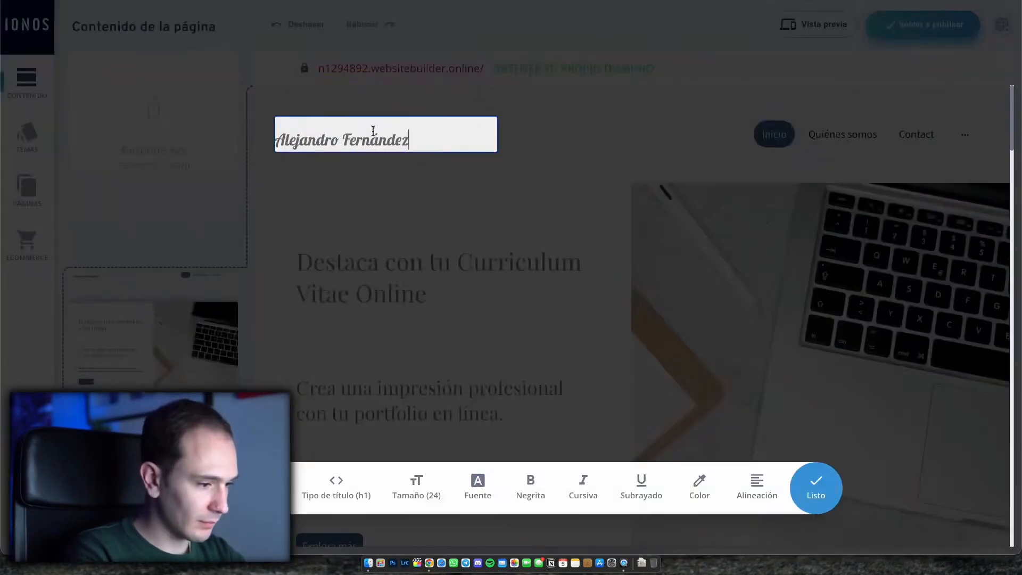
triple_click(372, 141)
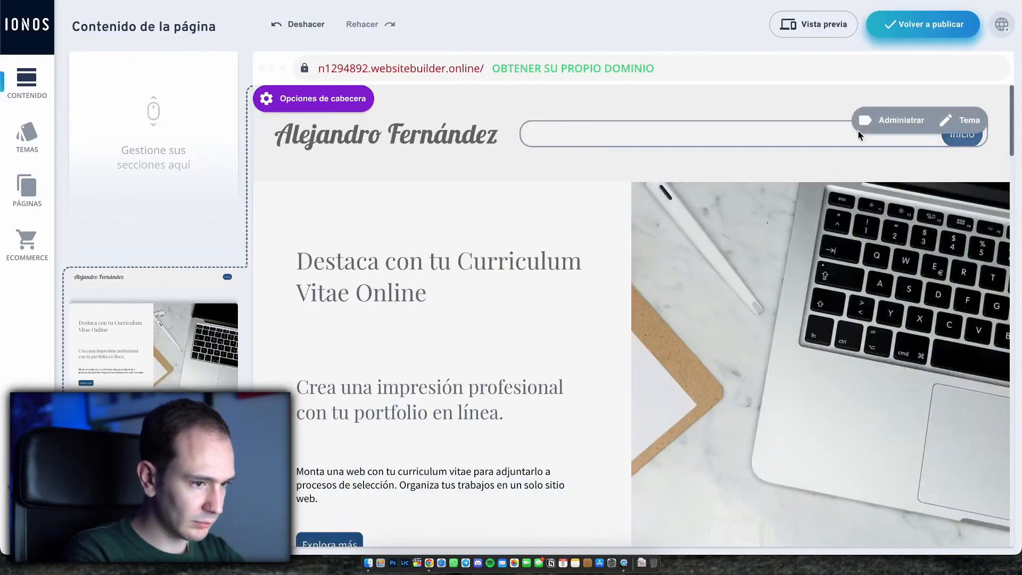
- Change the header navigation to the underlined presentation style and give the header a darker grey background
left_click(858, 132)
left_click(513, 497)
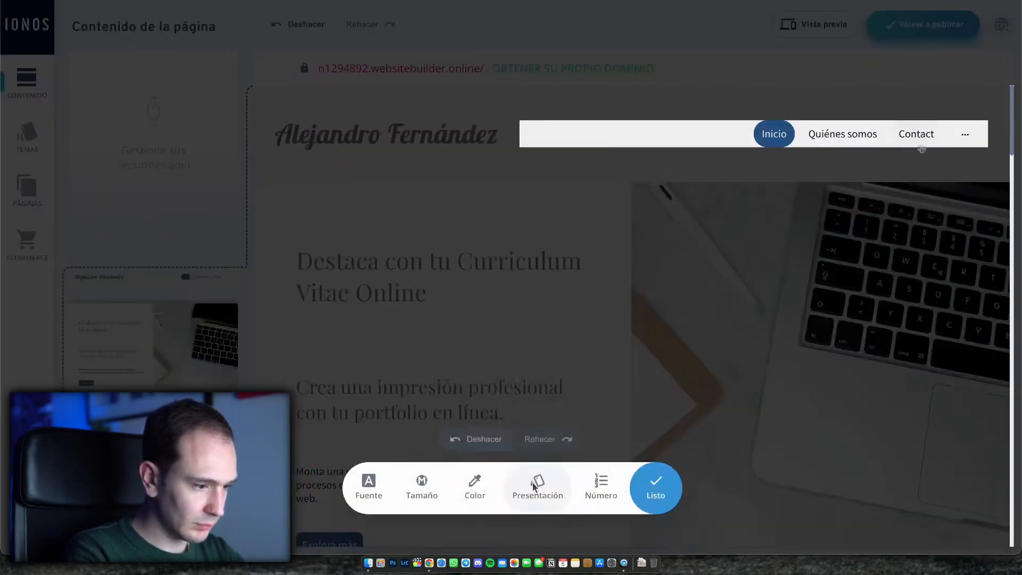
left_click(537, 487)
left_click(555, 352)
left_click(600, 346)
left_click(470, 486)
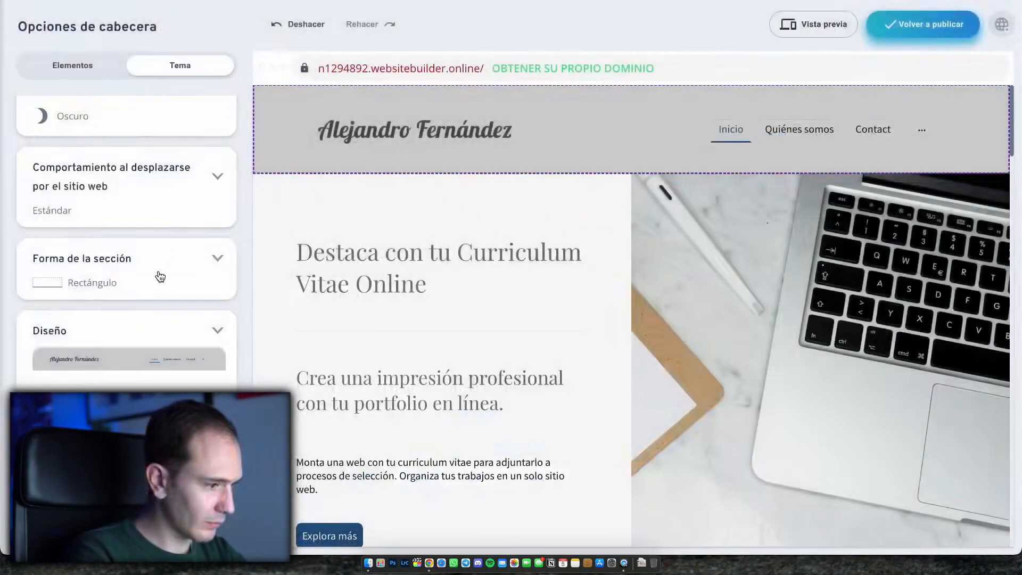
- Try the centred and large-title header designs, and apply the compact design with the title on the left and navigation on the right
left_click(158, 273)
left_click(111, 198)
left_click(109, 298)
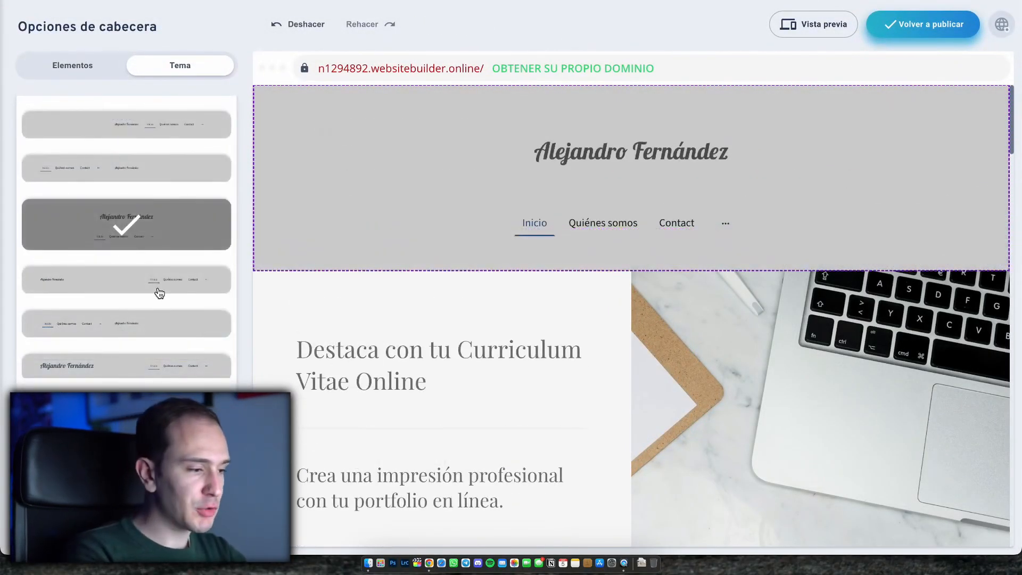
left_click(160, 292)
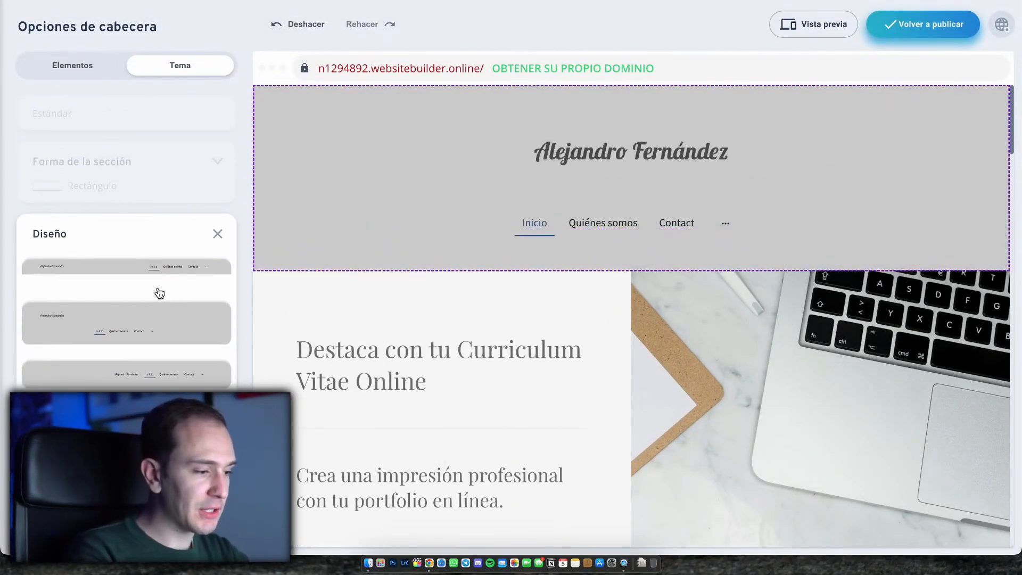
left_click(166, 253)
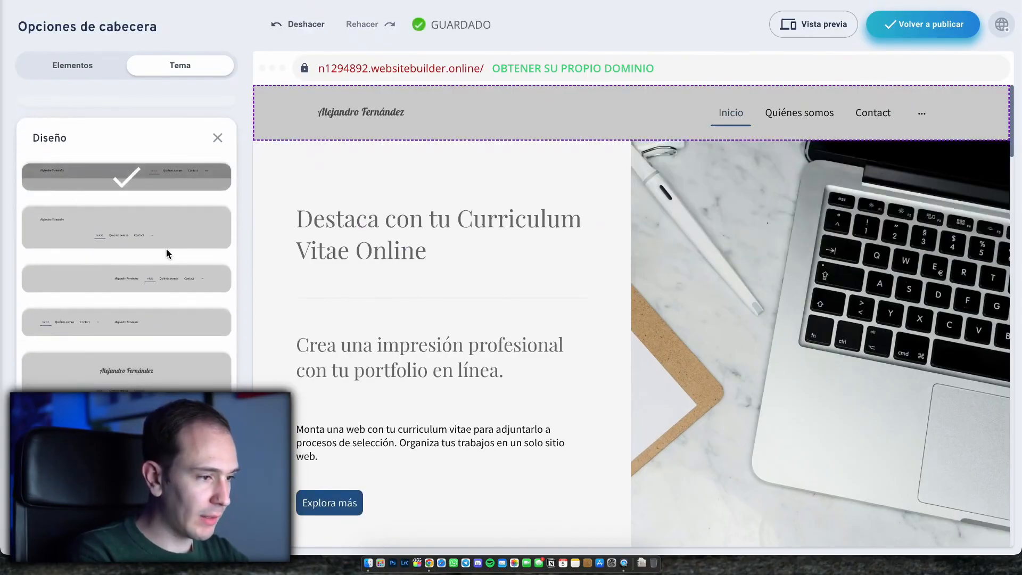
scroll(154, 320, "down", 3)
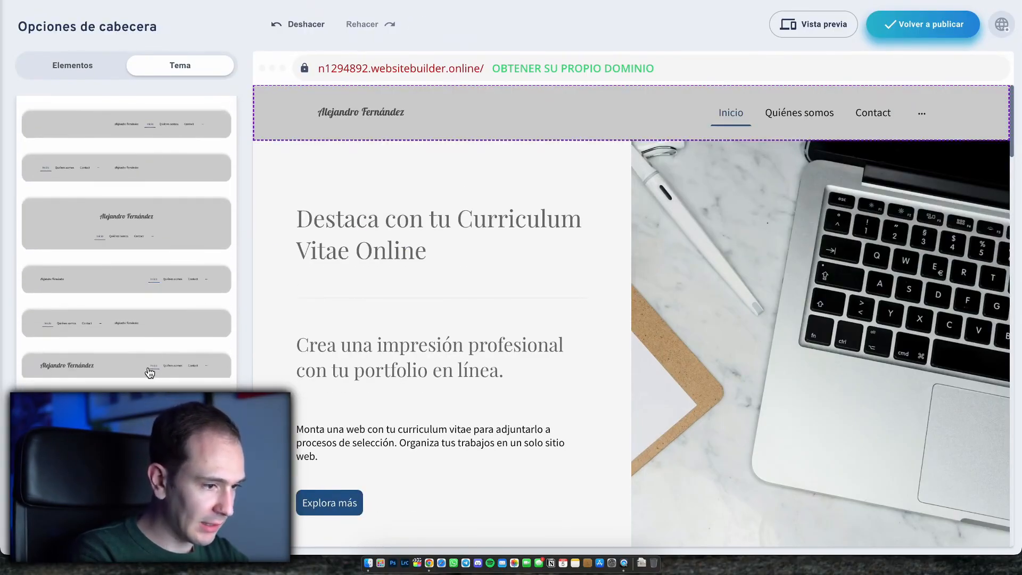
left_click(167, 361)
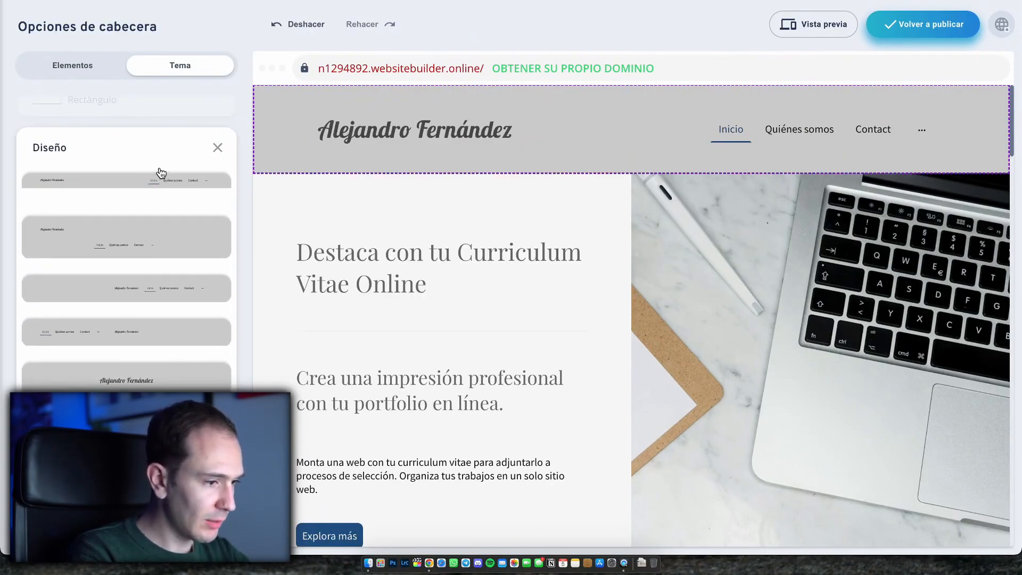
left_click(159, 176)
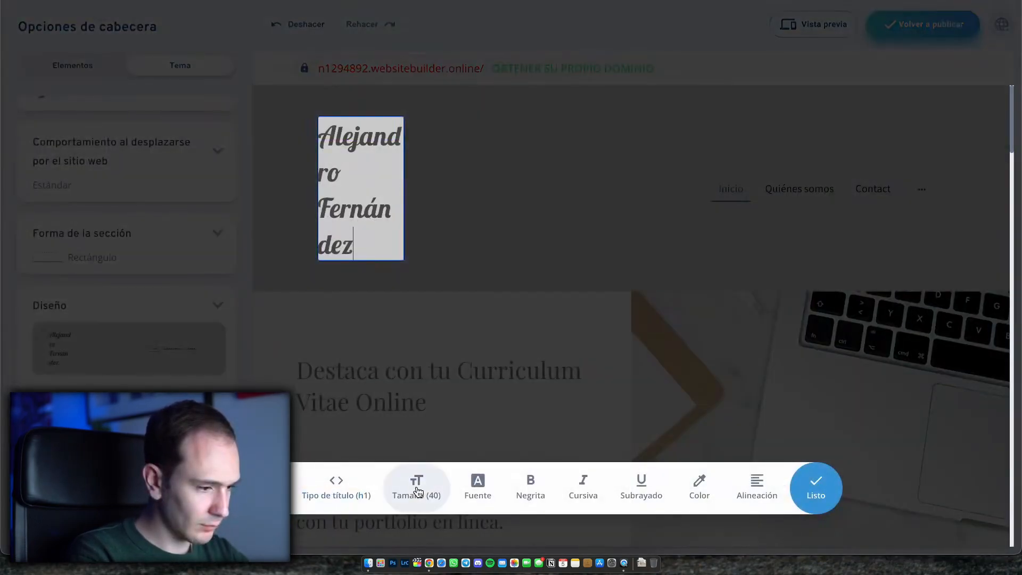
- Reduce the text size of the site title in the header so it fits on a single line
left_click(417, 486)
left_click(472, 257)
left_click(472, 258)
left_click(472, 257)
left_click(472, 258)
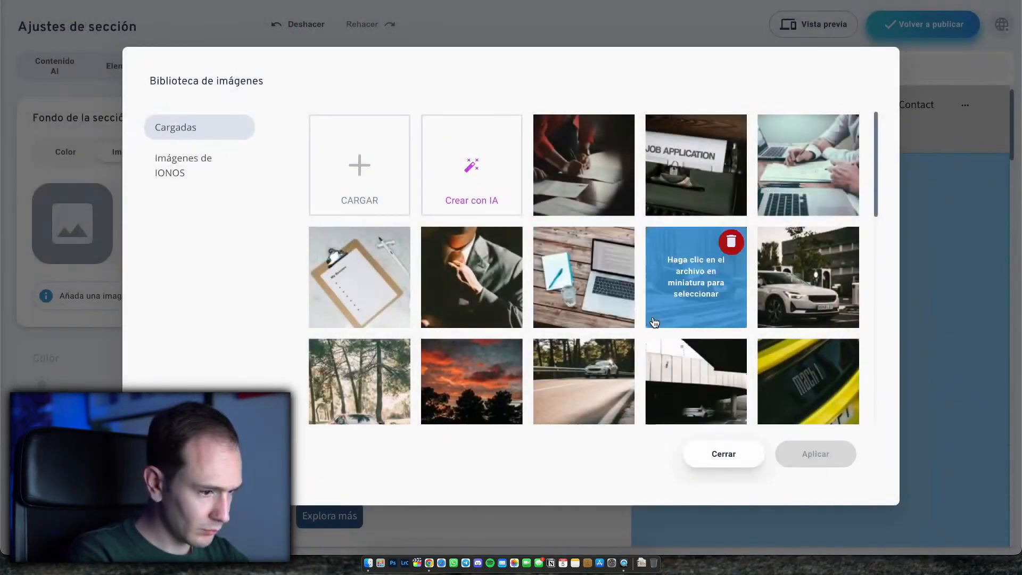
- Try the photo of the man with the yellow car as the first section's background, and replace it with the dark car in the snow
scroll(824, 250, "down", 5)
left_click(824, 250)
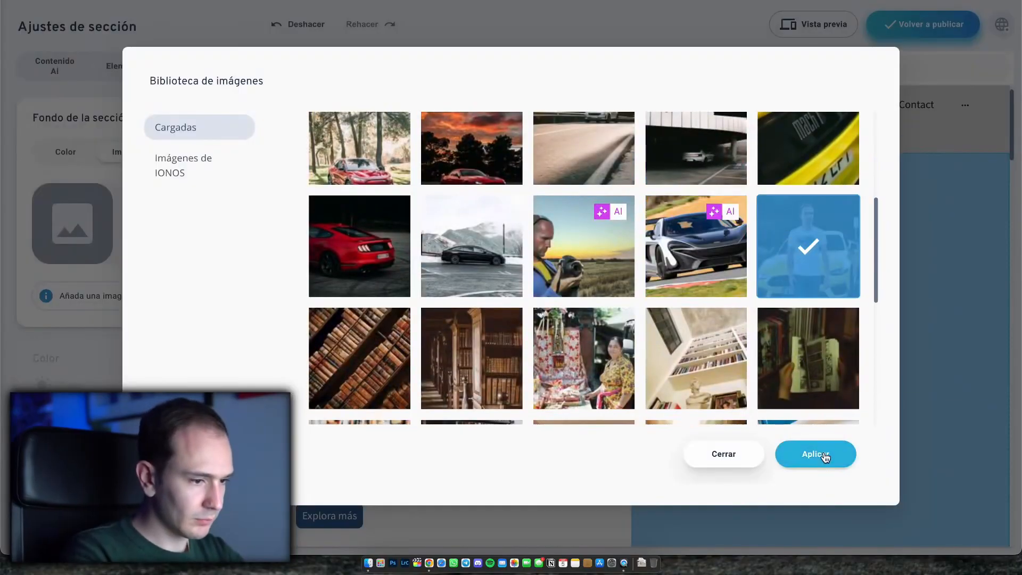
left_click(815, 453)
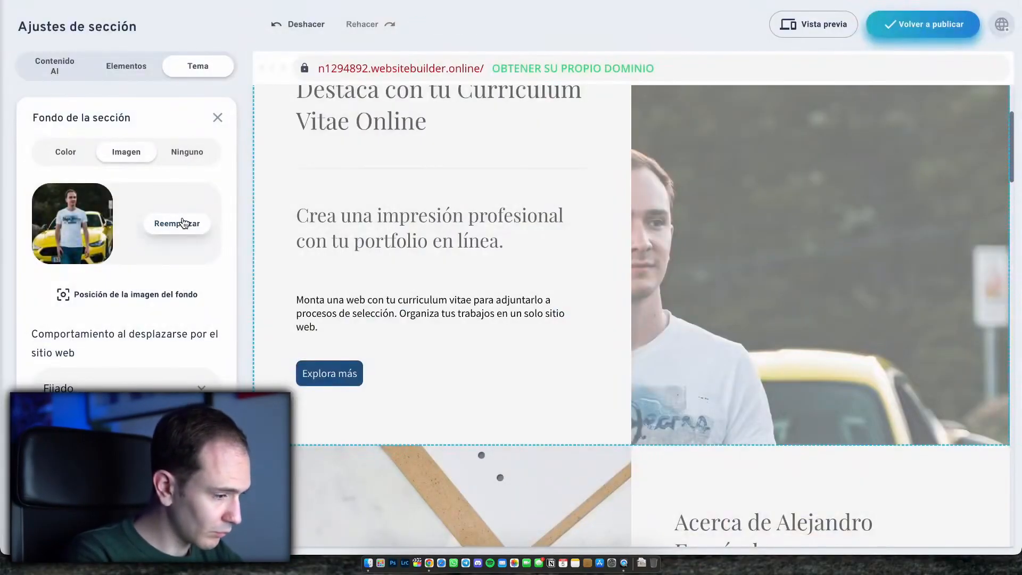
left_click(183, 223)
left_click(696, 275)
left_click(815, 454)
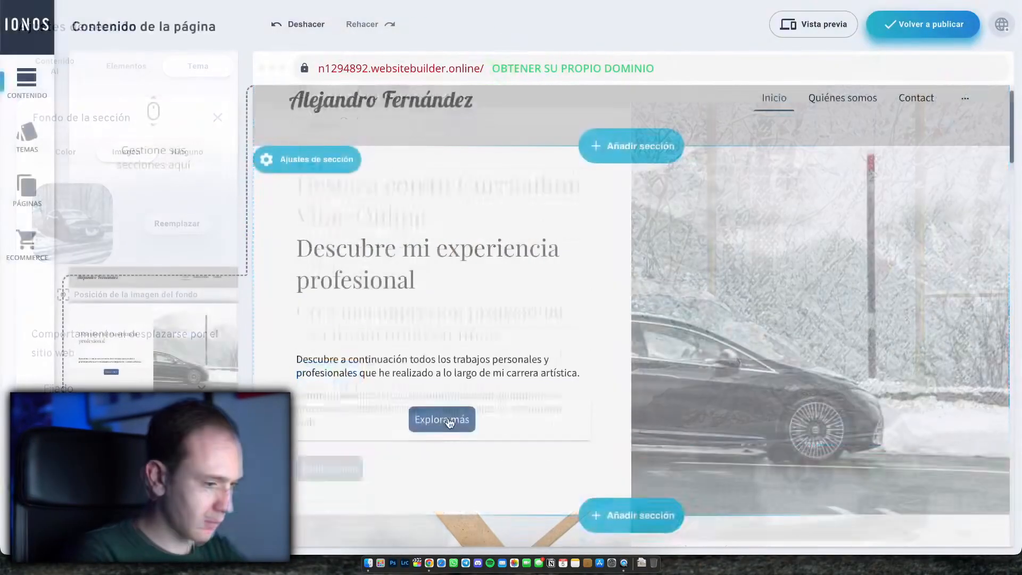
- Link the "Explora más" button to a document uploaded from iCloud Drive
left_click(451, 422)
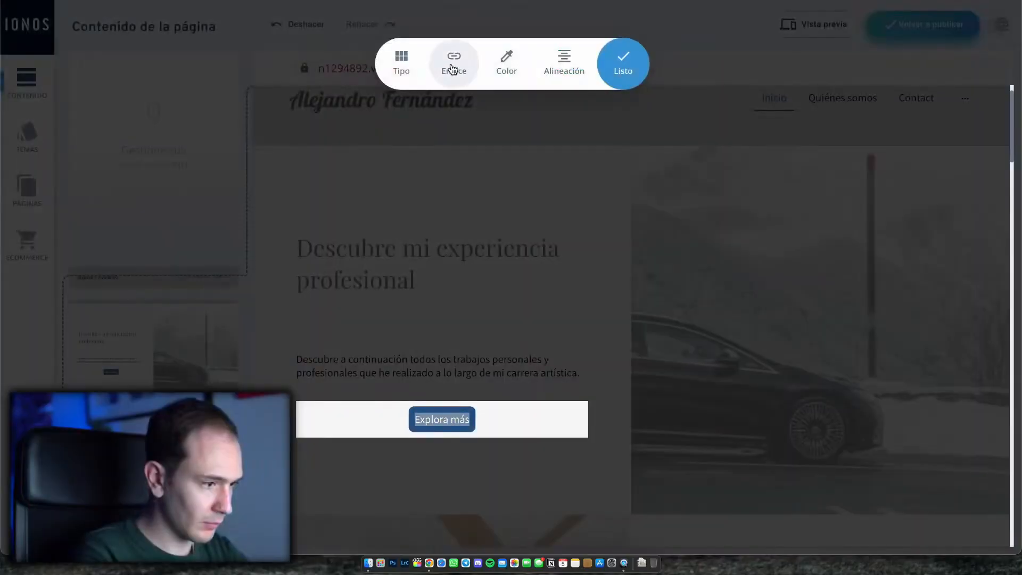
left_click(454, 66)
left_click(563, 106)
left_click(358, 159)
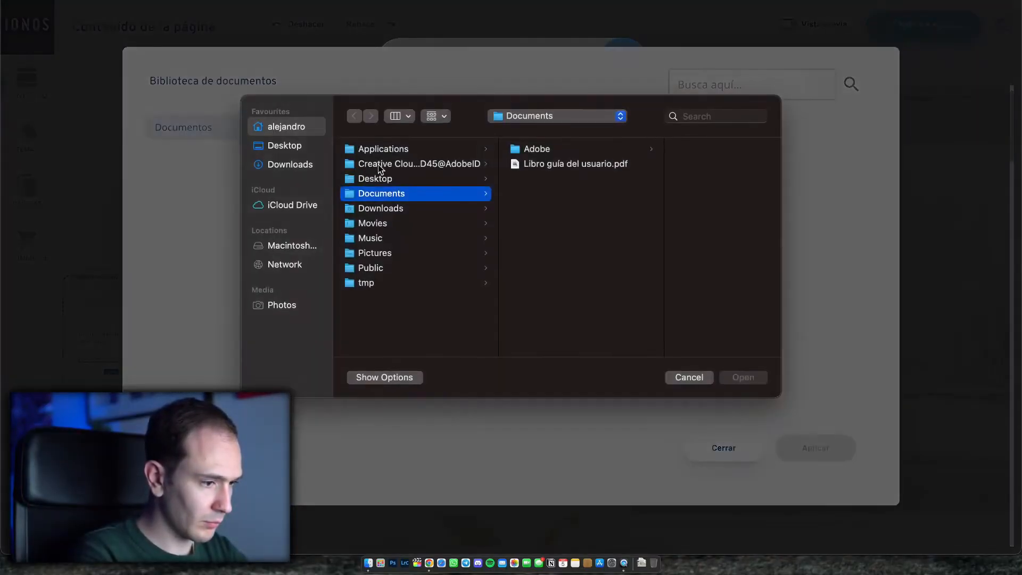
left_click(285, 206)
left_click(398, 149)
left_click(399, 164)
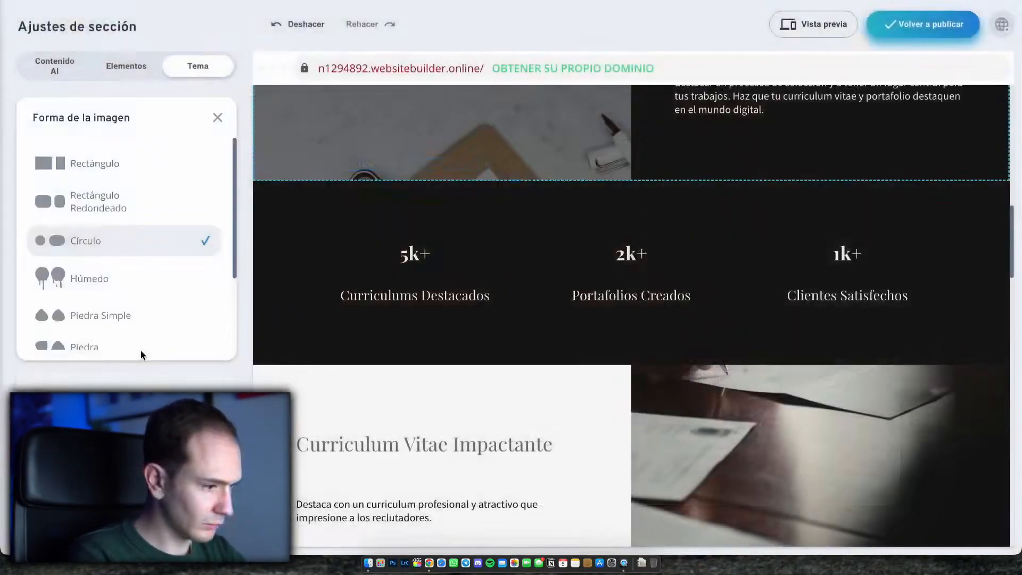
- Compare the Círculo and Rectángulo image shapes in the about section and keep Rectángulo
scroll(140, 350, "up", 3)
left_click(101, 298)
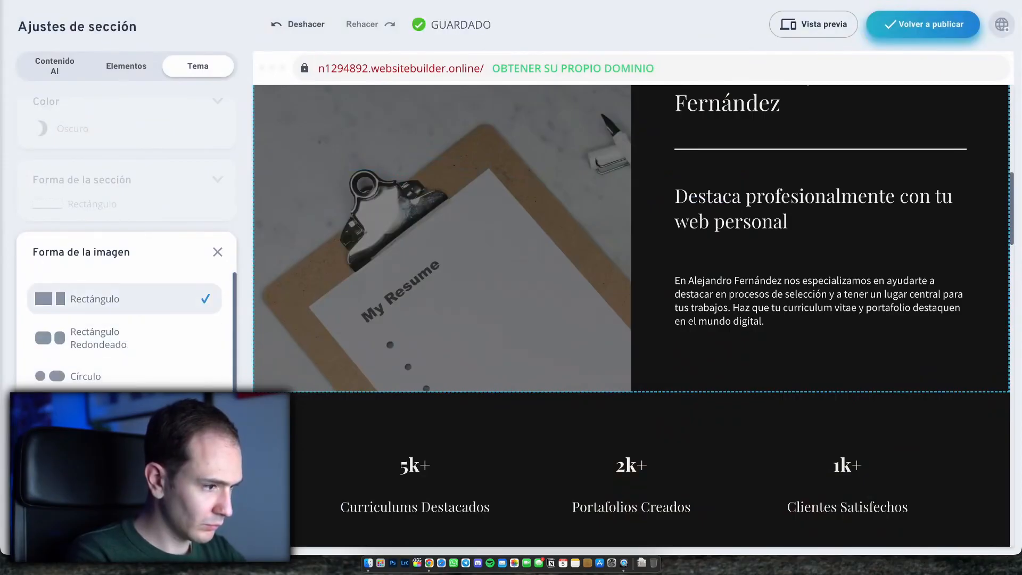
scroll(447, 256, "up", 6)
left_click(85, 376)
left_click(95, 298)
left_click(218, 251)
- Check which design options are available for the about section
left_click(217, 348)
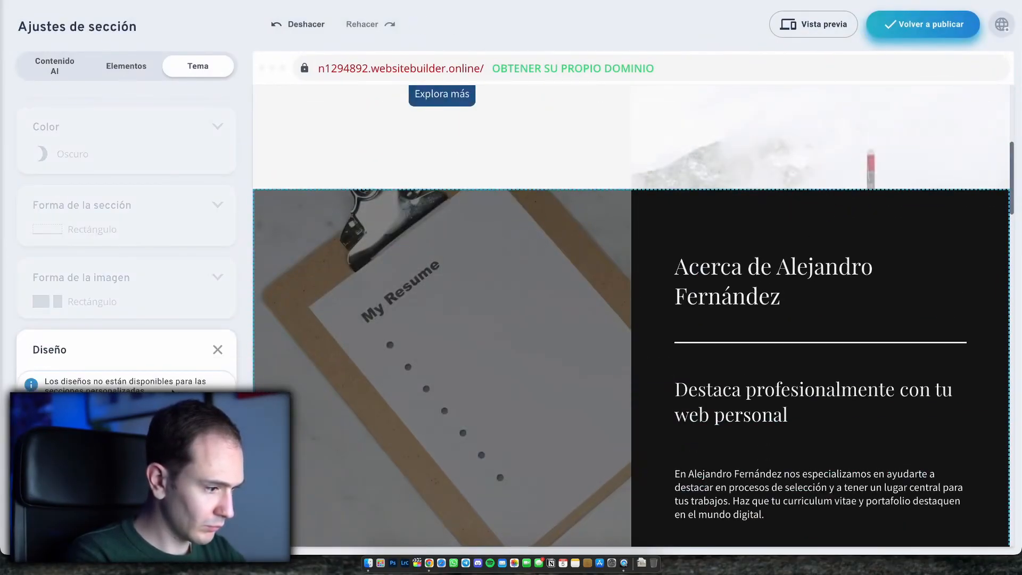
left_click(217, 348)
left_click(217, 400)
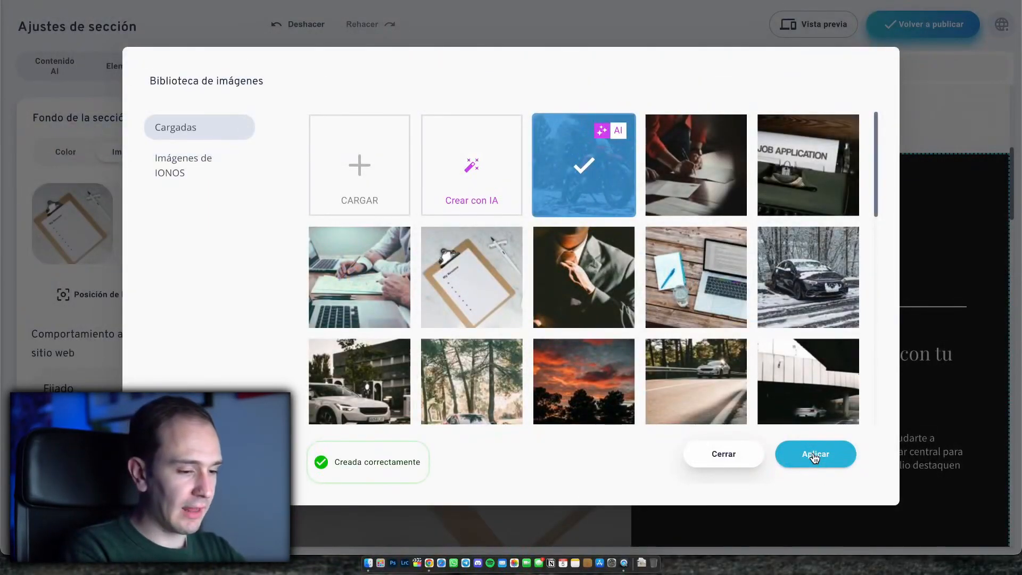
- Apply the AI-generated image of a person with a red motorcycle in the snow as the about section's background
left_click(814, 455)
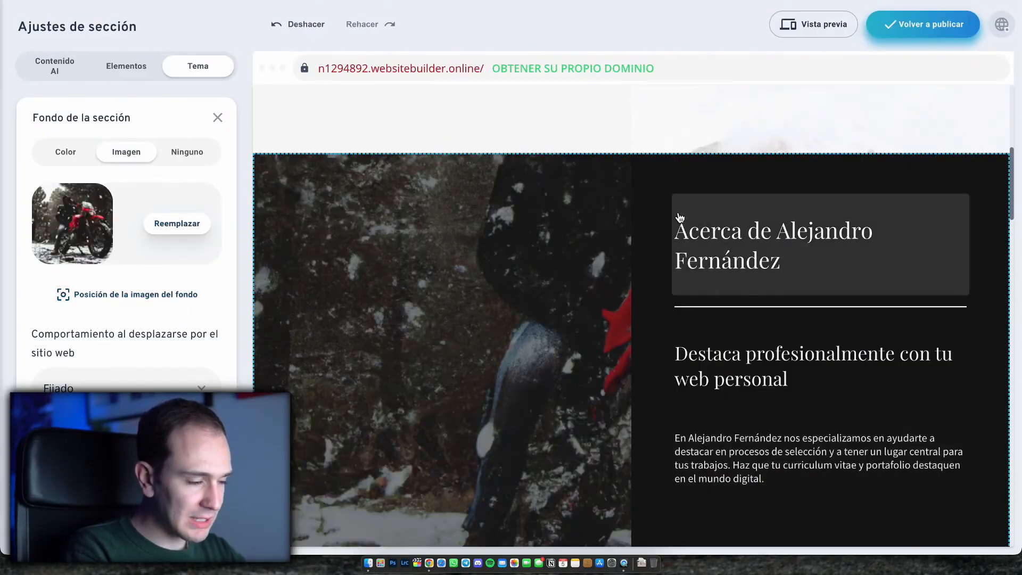
left_click(186, 224)
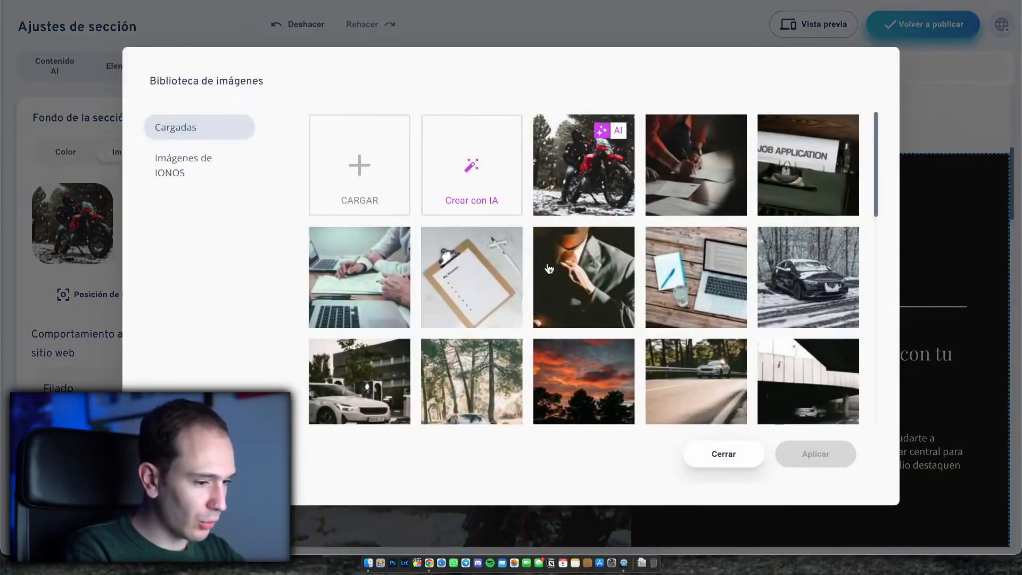
left_click(715, 454)
- Move the focal point of the about section's background image to the image's far right edge and leave the section settings
left_click(164, 295)
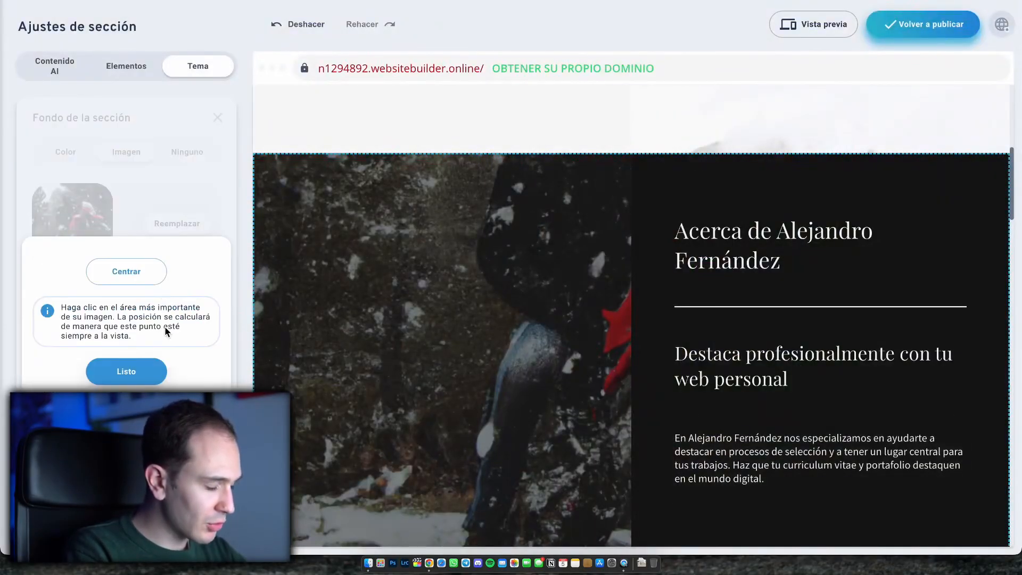
left_click(218, 159)
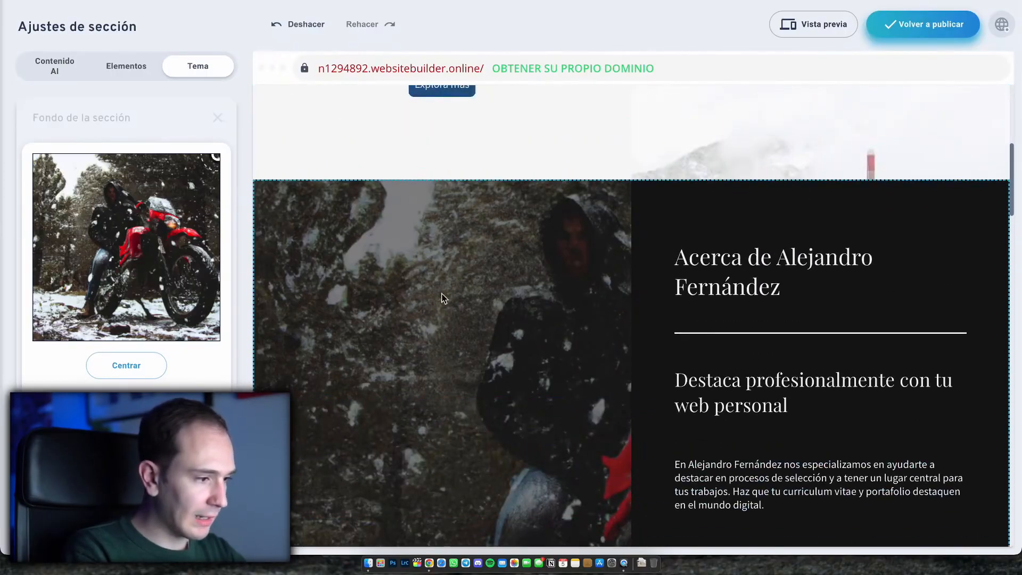
left_click(215, 243)
left_click(439, 171)
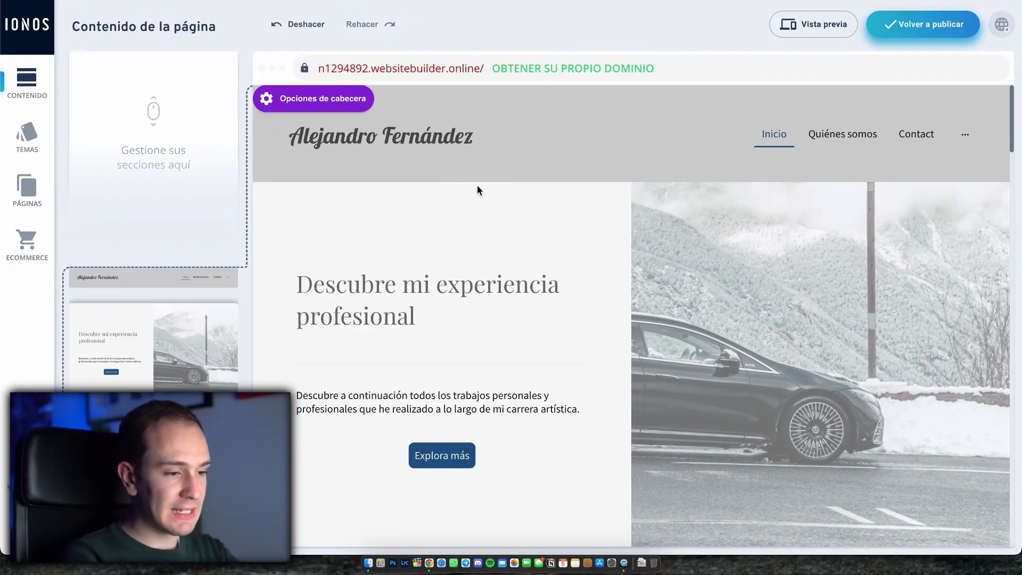
- Review the home page and preview it in the desktop, tablet and smartphone formats
scroll(548, 228, "down", 2)
scroll(548, 228, "down", 5)
scroll(547, 228, "up", 6)
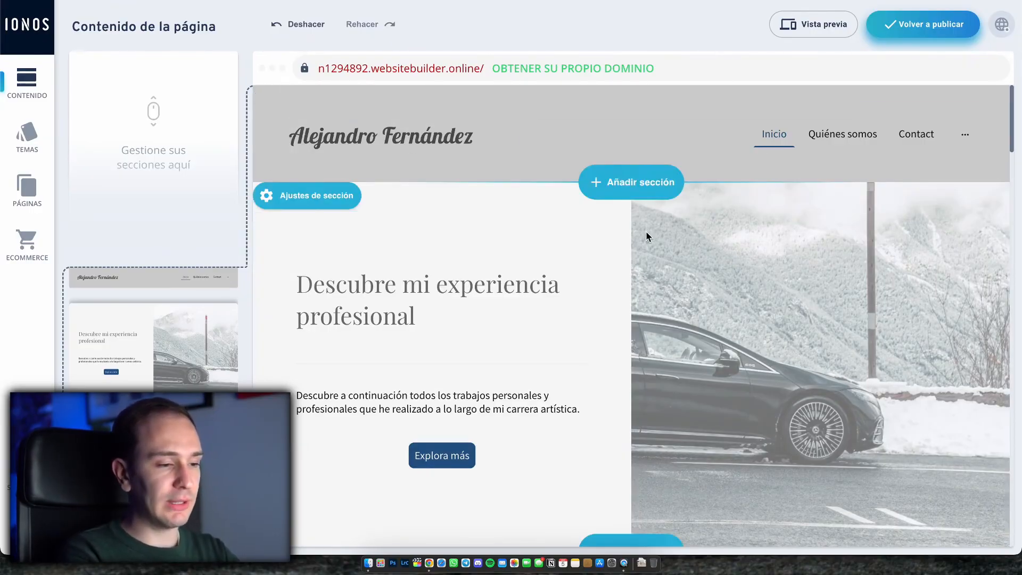
left_click(818, 29)
left_click(457, 18)
left_click(511, 22)
left_click(568, 21)
scroll(726, 164, "down", 10)
scroll(770, 226, "up", 20)
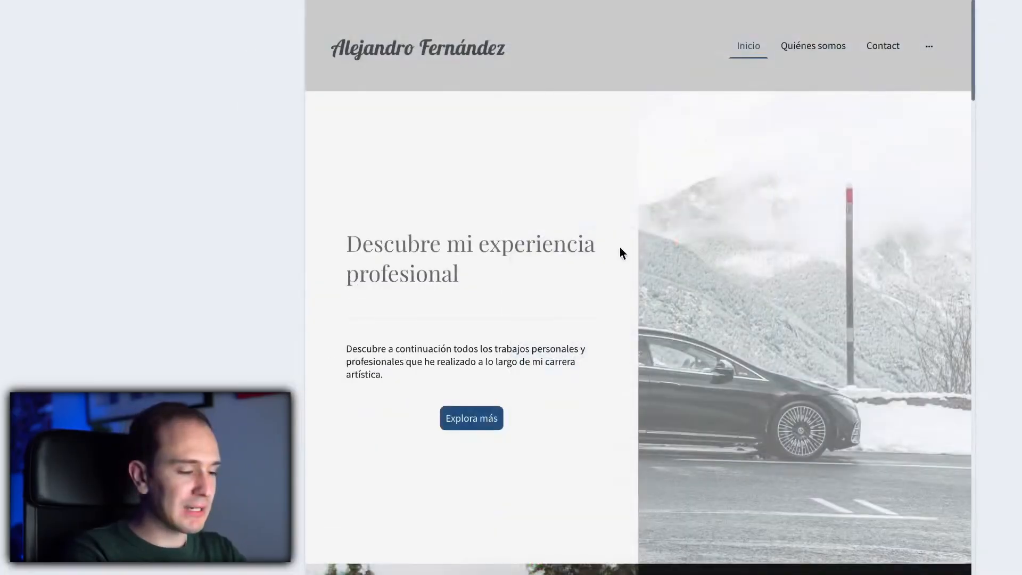
- Test the "Explora más" button in the preview by downloading its linked file
scroll(614, 300, "down", 1)
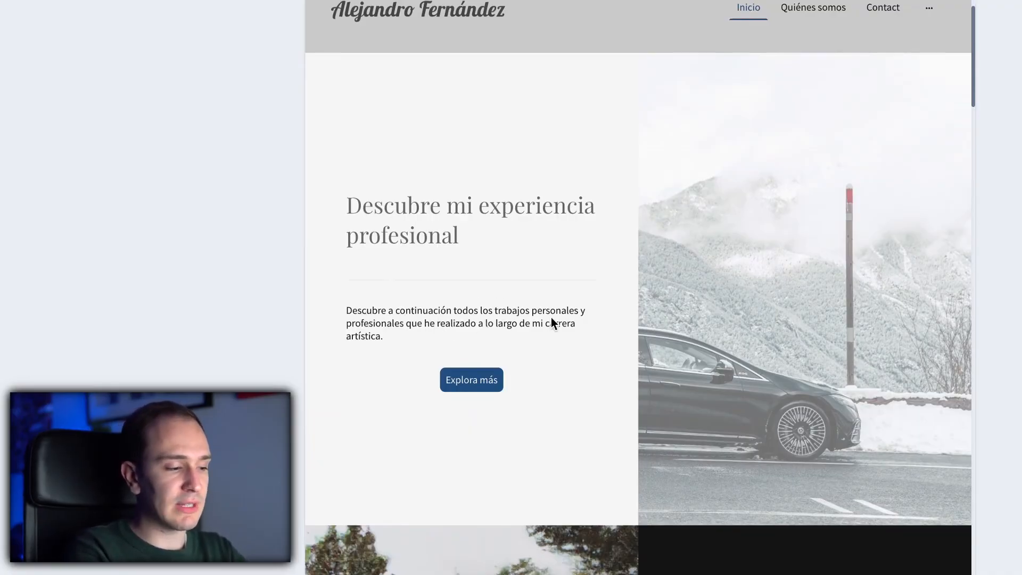
left_click(472, 381)
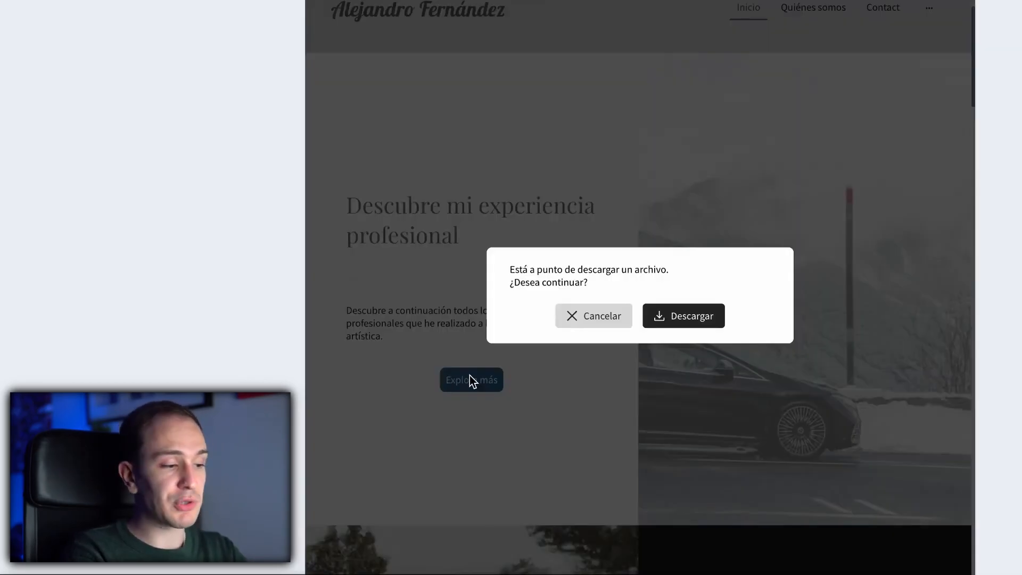
left_click(691, 316)
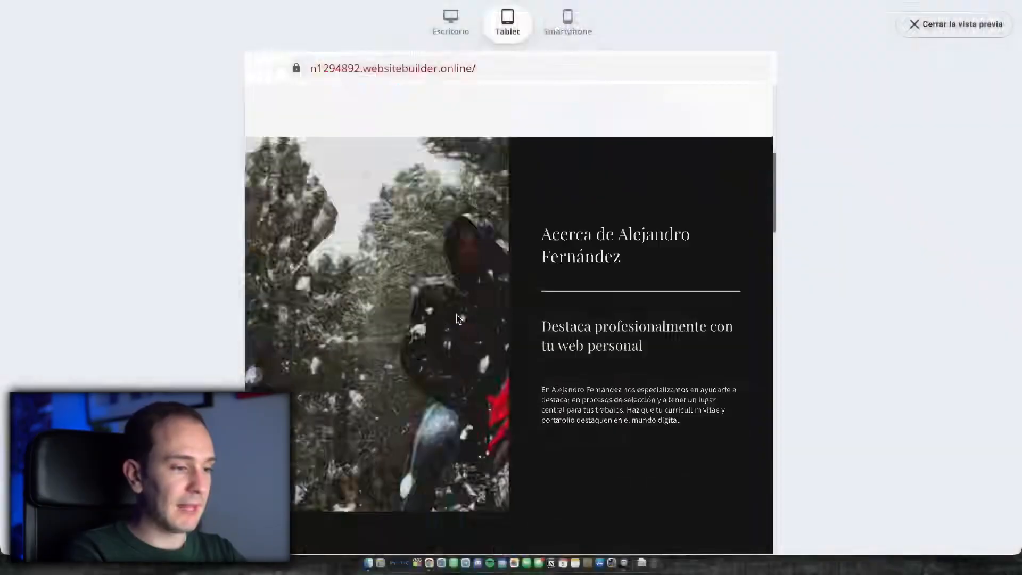
- Enter the sender's first name in the contact form of the tablet preview
scroll(456, 316, "down", 10)
scroll(455, 314, "down", 20)
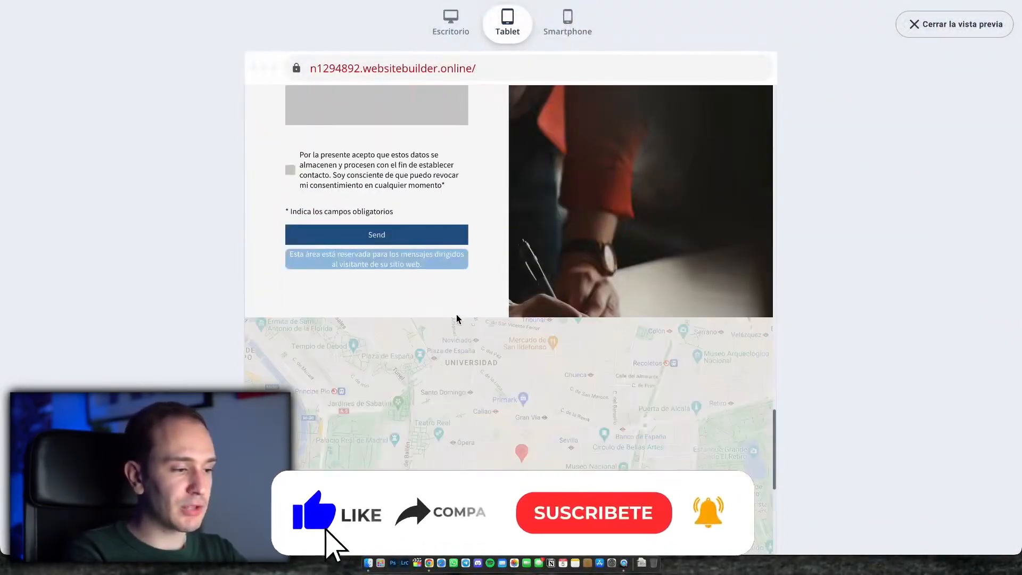
scroll(449, 178, "up", 5)
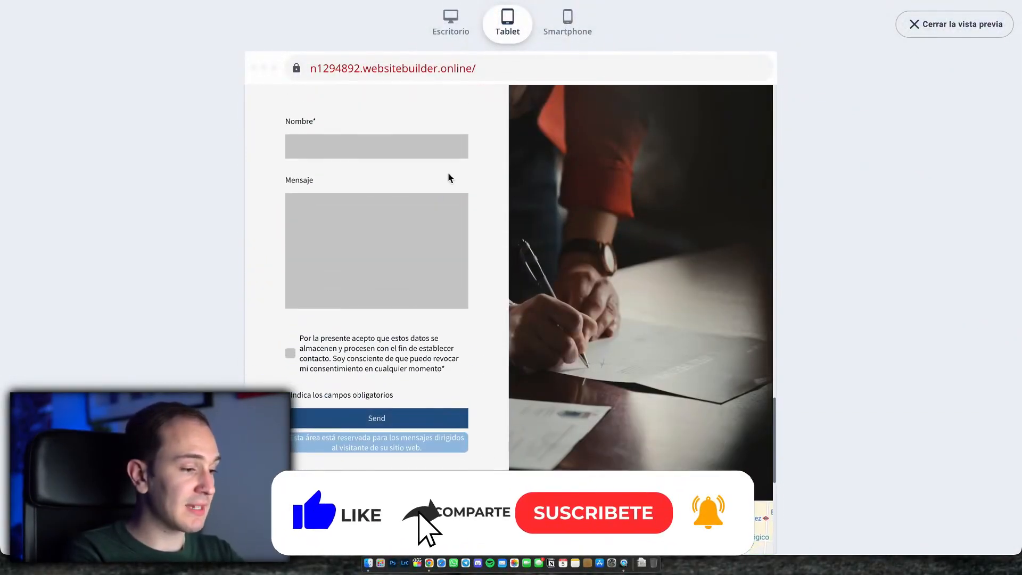
left_click(426, 165)
type("Alejnad")
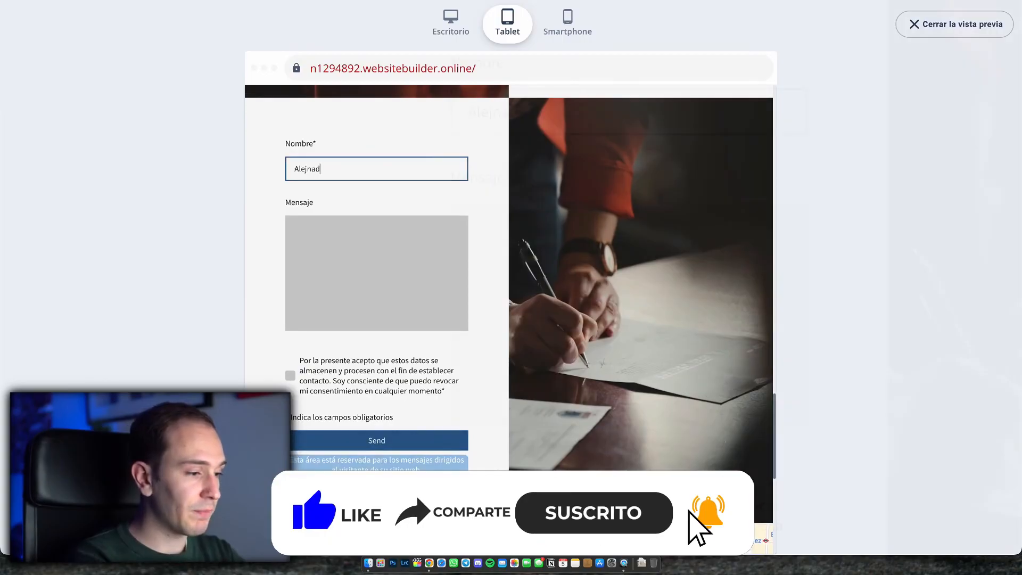
key("BackSpace")
key("BackSpace")
key("BackSpace")
key("BackSpace")
type("jandro")
- Write the contact form message "Quiero ponerme en contacto contigo porque me han gustado tus trabajos."
key("Tab")
type("Quiero ponerme en co")
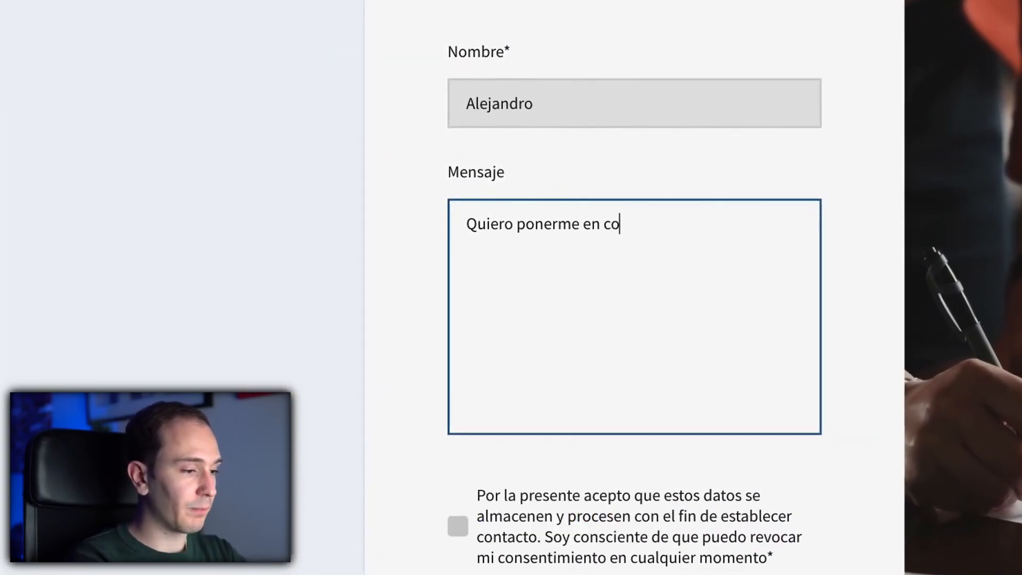
type("ntacto contigo porque m")
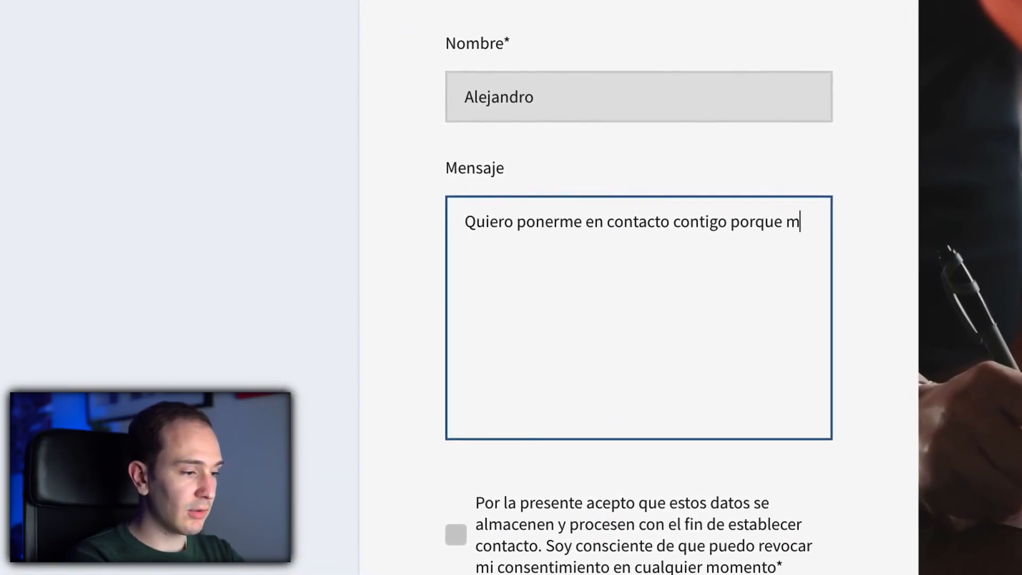
type("e han gustado tus trabajos.")
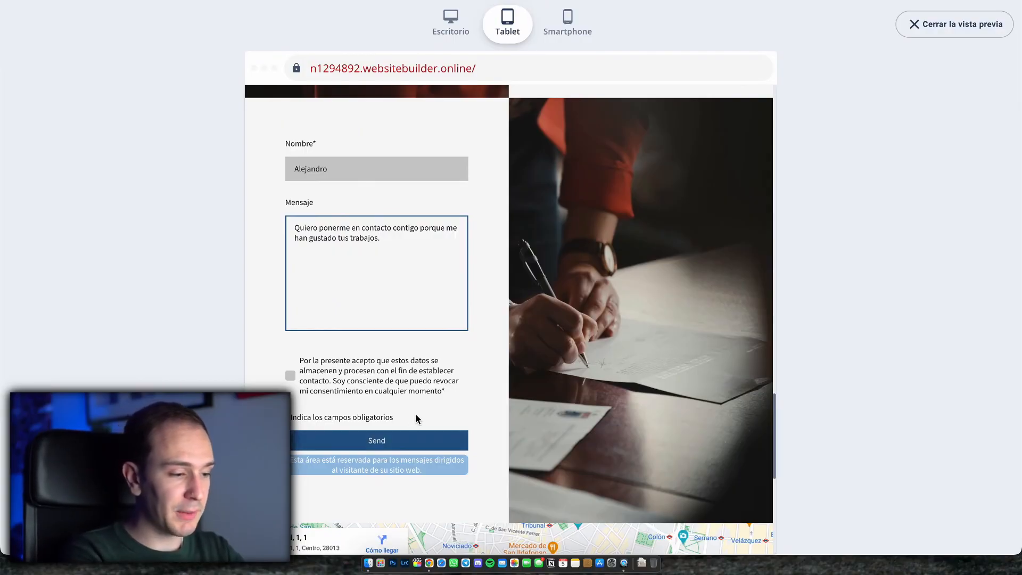
- Examine the location map below the contact form by panning it
scroll(416, 414, "down", 6)
left_click_drag(507, 397, 466, 426)
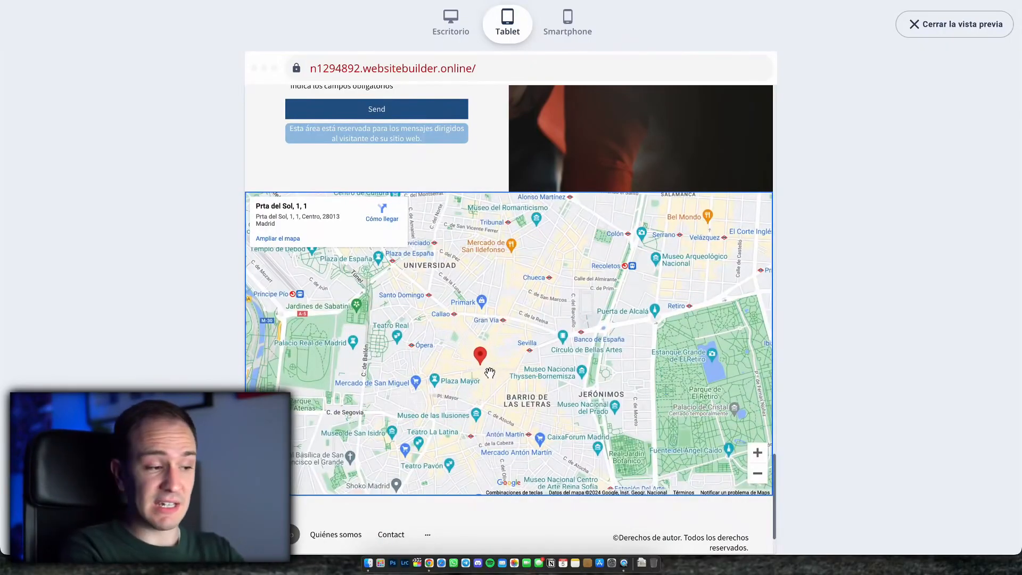
scroll(495, 355, "down", 3)
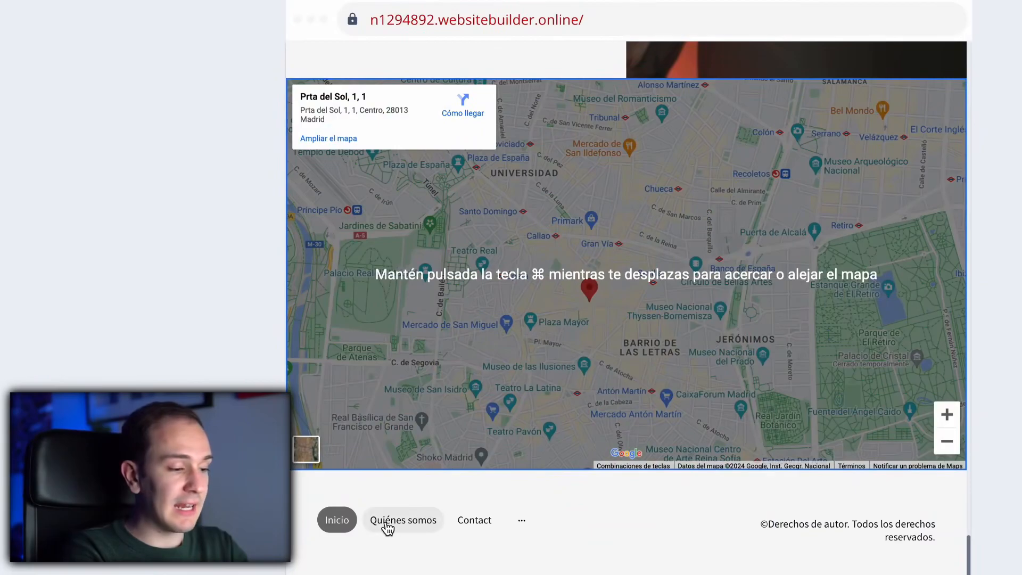
- Visit the Quiénes somos and Contact pages from the preview's footer navigation and review their content
left_click(387, 524)
scroll(444, 503, "down", 10)
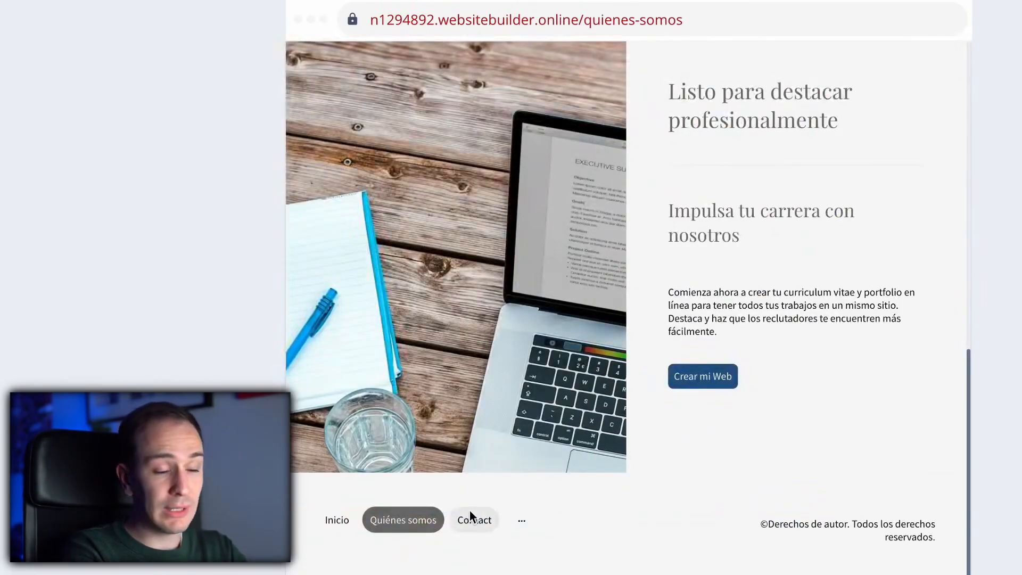
left_click(469, 513)
scroll(470, 510, "down", 10)
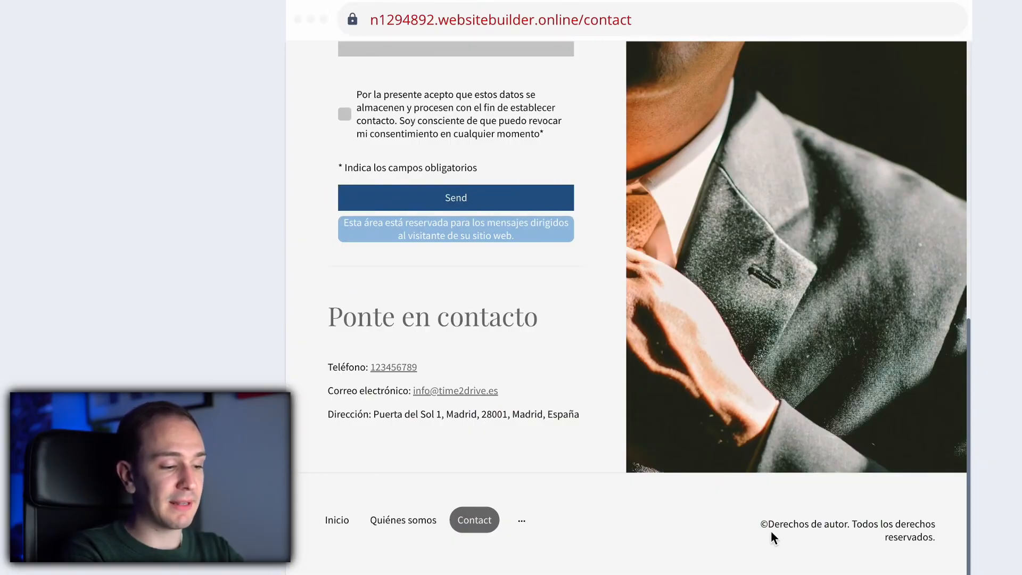
scroll(758, 509, "up", 10)
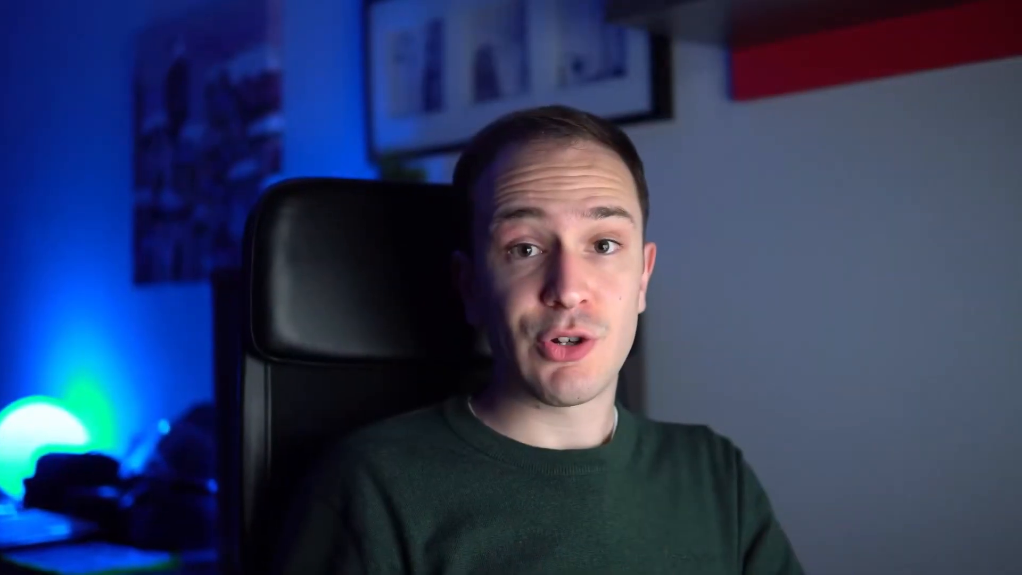